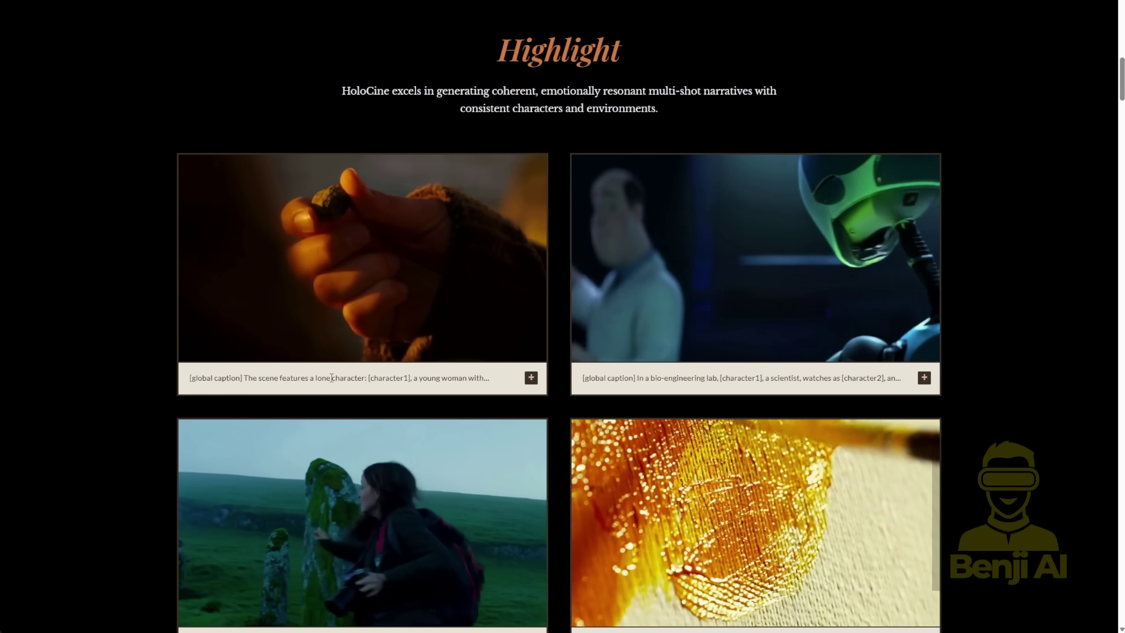
Step: Expand and read the sunset cliff caption, then expand the bio-engineering lab robot video's caption
{"action": "left_click", "coordinate": [531, 377]}
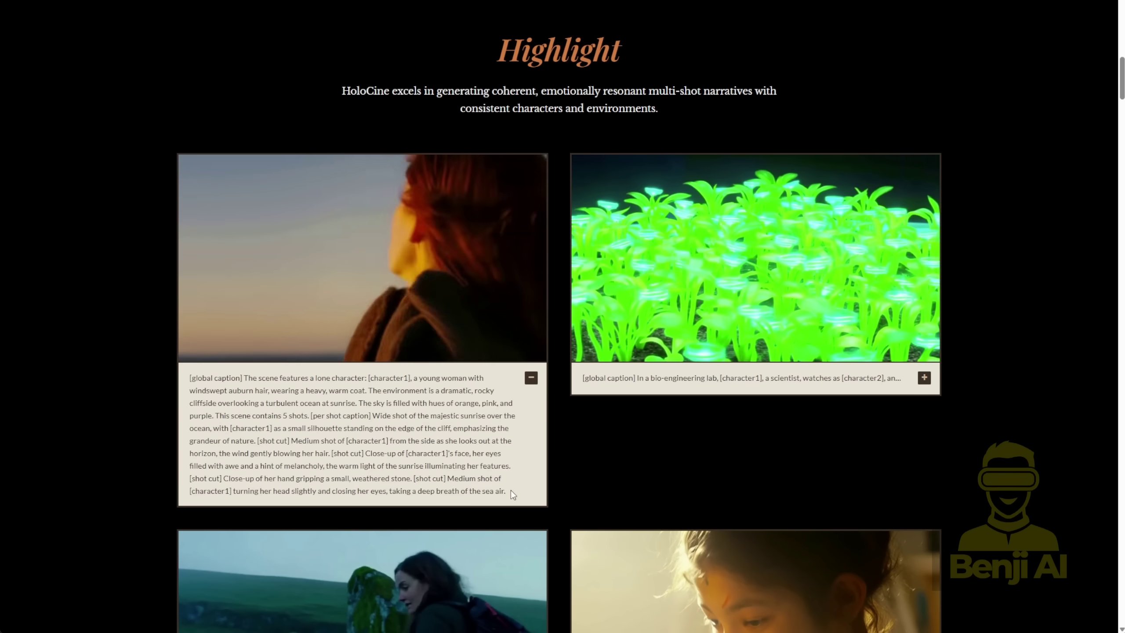
{"action": "left_click_drag", "start_coordinate": [506, 490], "coordinate": [178, 381]}
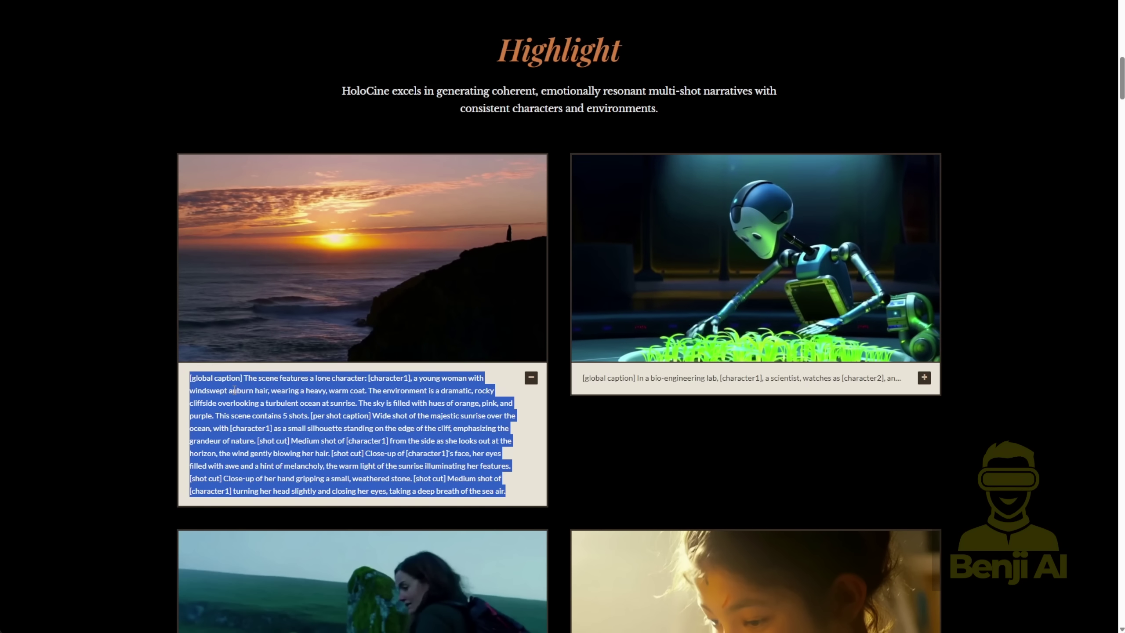
{"action": "left_click", "coordinate": [256, 380]}
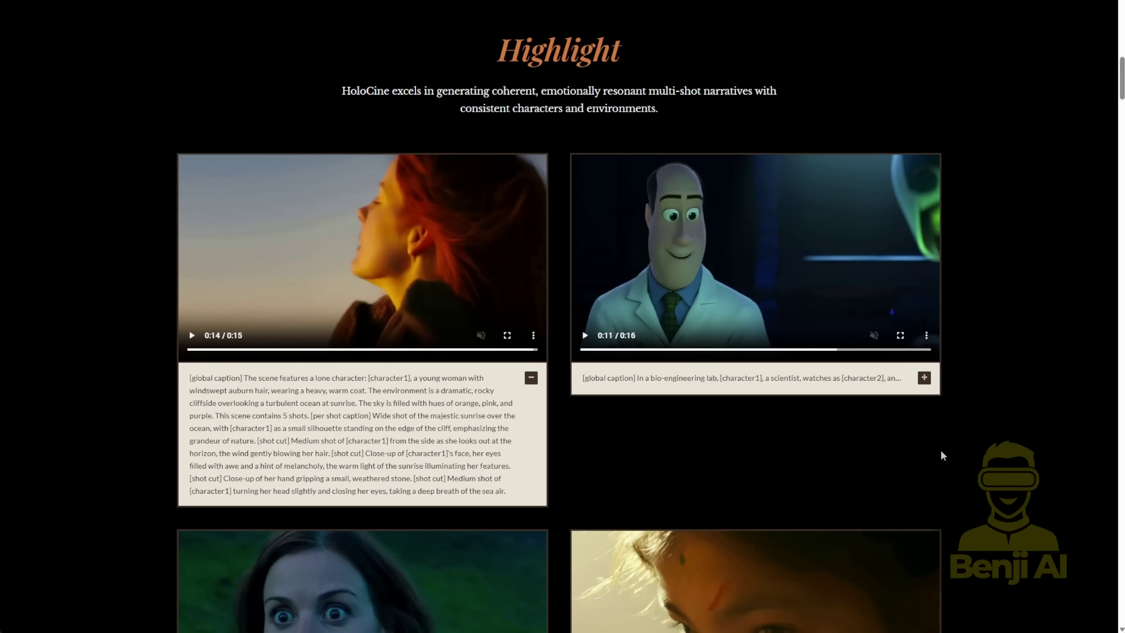
{"action": "left_click", "coordinate": [924, 378]}
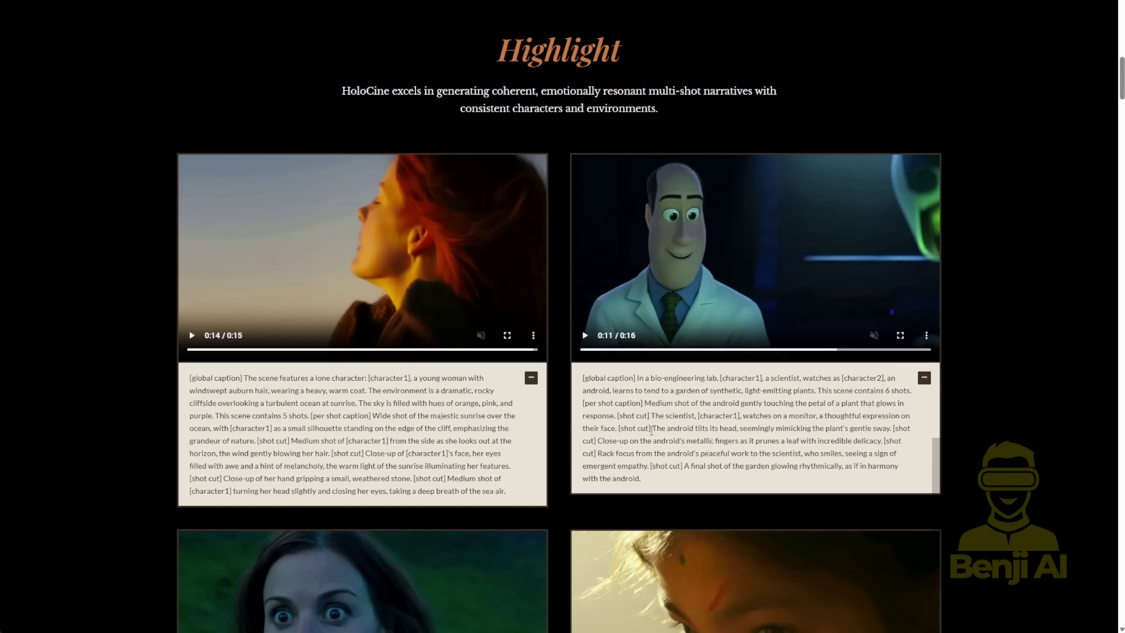
Step: Expand the Celtic ruin and anime robot video captions further down the project page
{"action": "scroll", "coordinate": [652, 431], "scroll_direction": "down", "scroll_amount": 7}
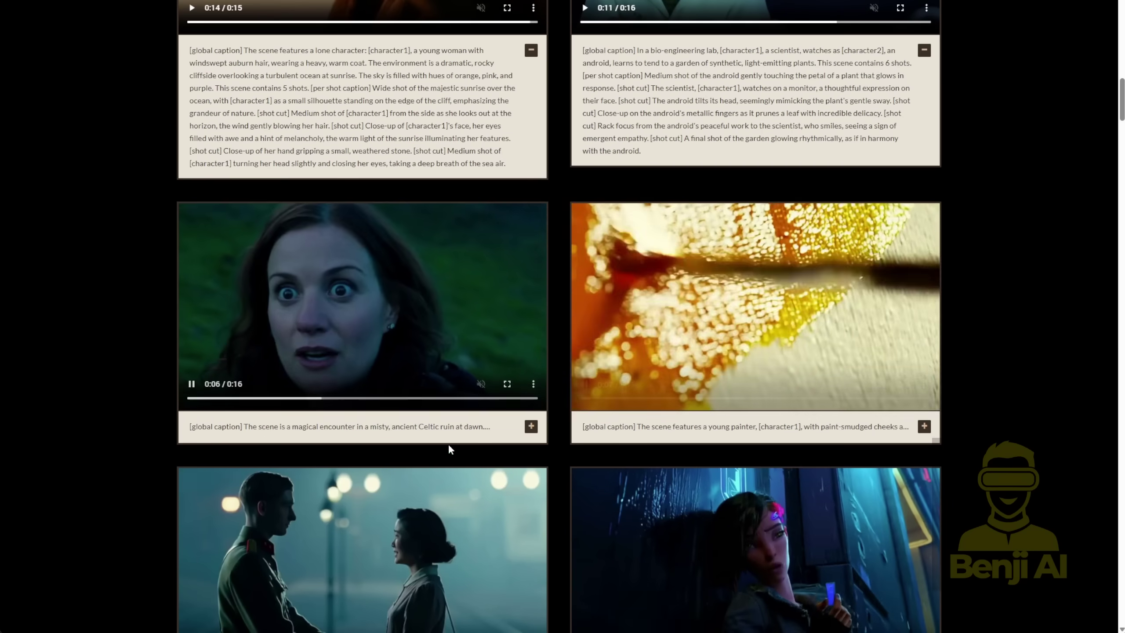
{"action": "left_click", "coordinate": [531, 428]}
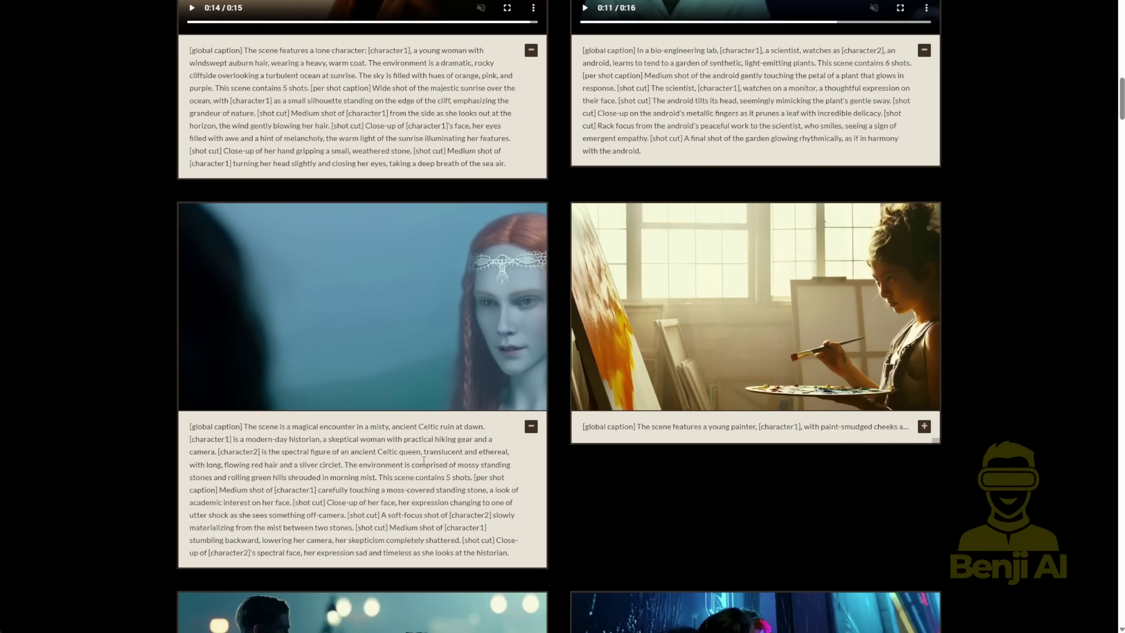
{"action": "scroll", "coordinate": [1017, 413], "scroll_direction": "down", "scroll_amount": 2}
{"action": "scroll", "coordinate": [1017, 413], "scroll_direction": "down", "scroll_amount": 9}
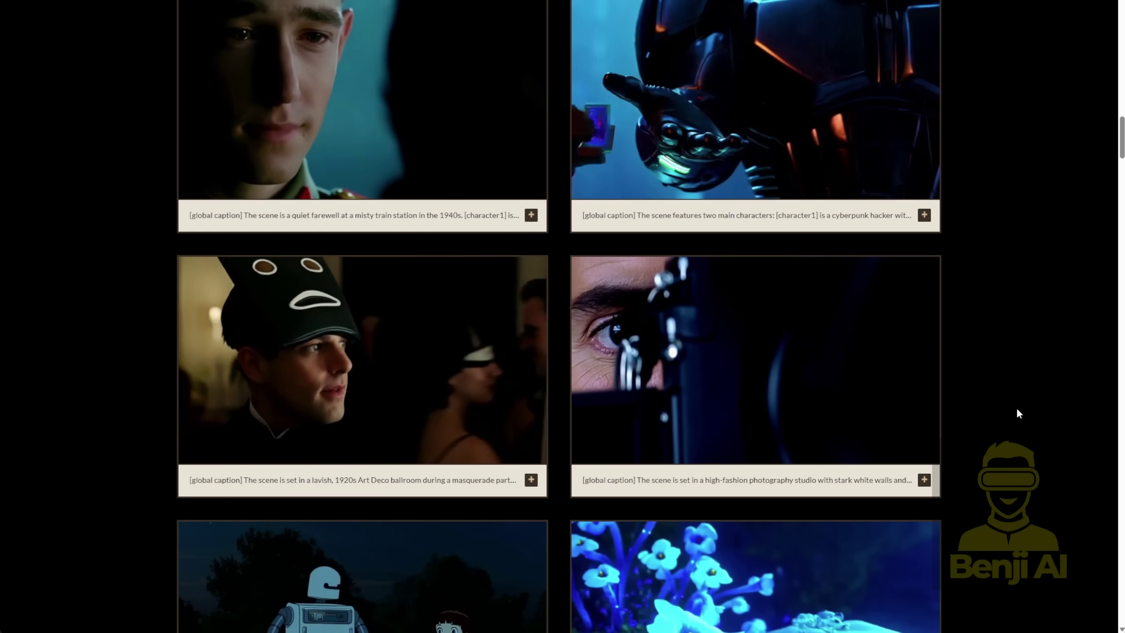
{"action": "scroll", "coordinate": [1017, 412], "scroll_direction": "down", "scroll_amount": 5}
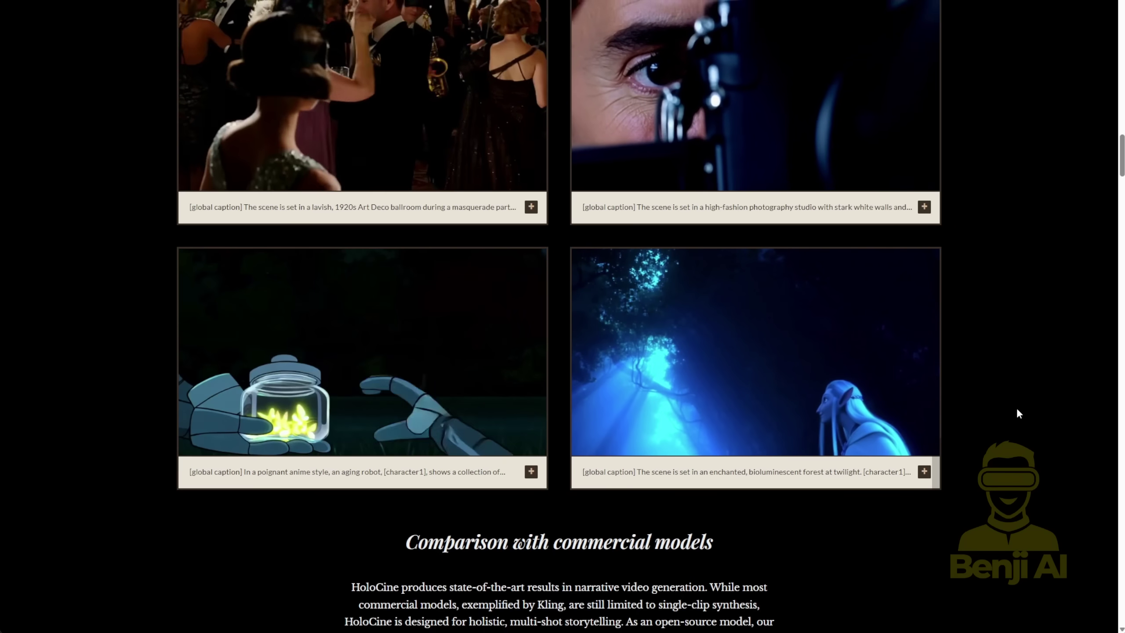
{"action": "left_click", "coordinate": [531, 471]}
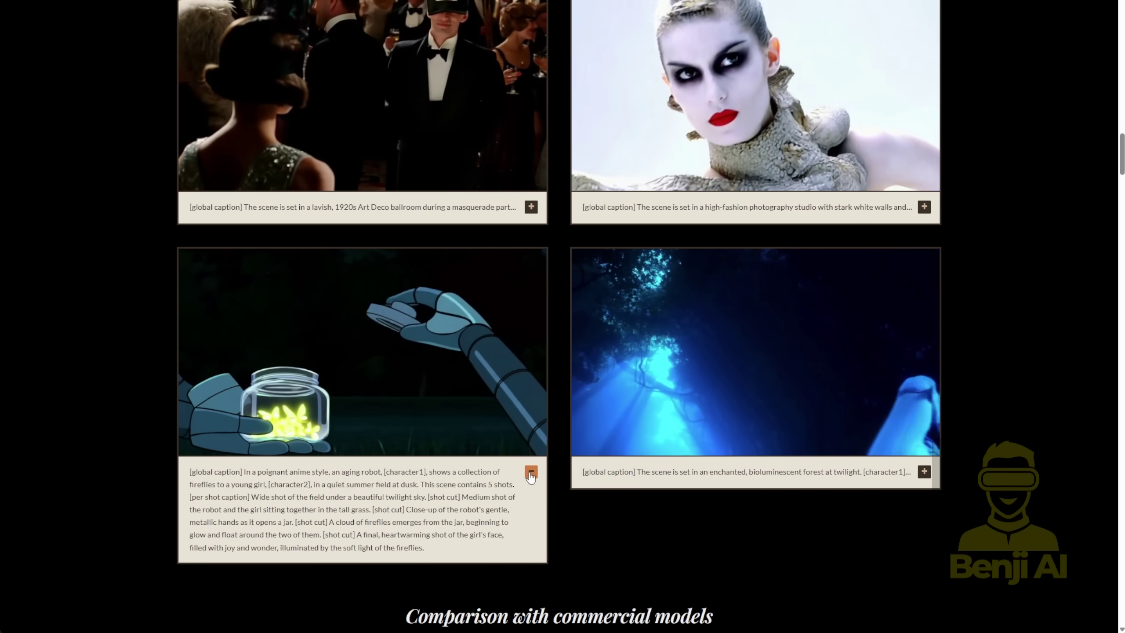
{"action": "scroll", "coordinate": [554, 240], "scroll_direction": "up", "scroll_amount": 2}
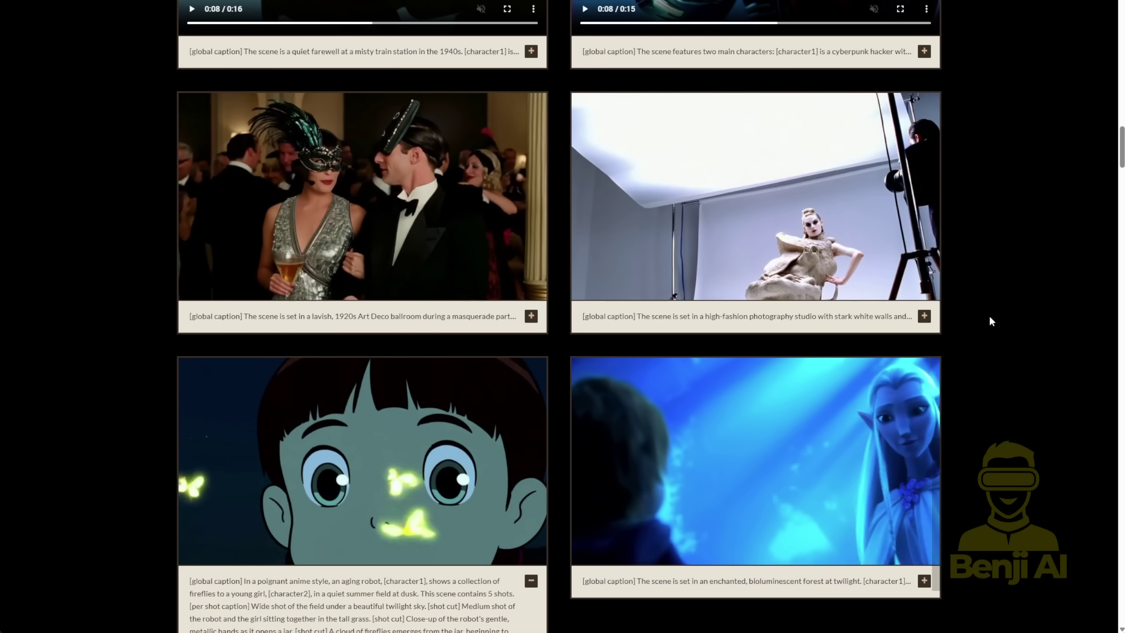
{"action": "scroll", "coordinate": [216, 231], "scroll_direction": "up", "scroll_amount": 3}
{"action": "scroll", "coordinate": [216, 232], "scroll_direction": "up", "scroll_amount": 4}
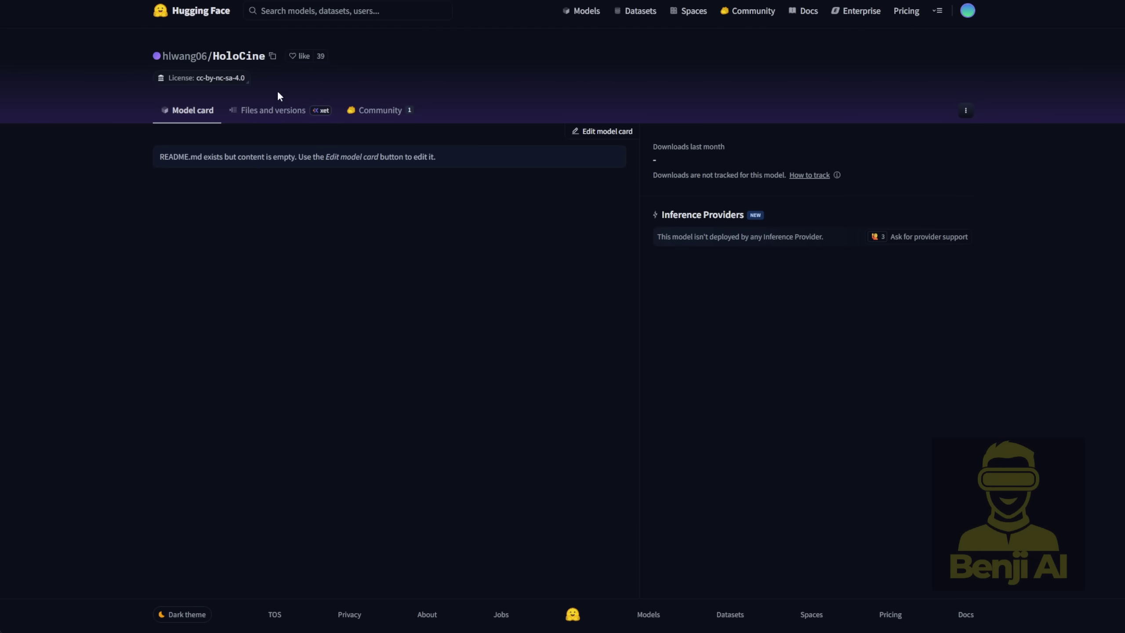
Step: Browse the HoloCine repository's HoloCine_dit files, viewing the full folder and then the sparse folder
{"action": "left_click", "coordinate": [281, 114]}
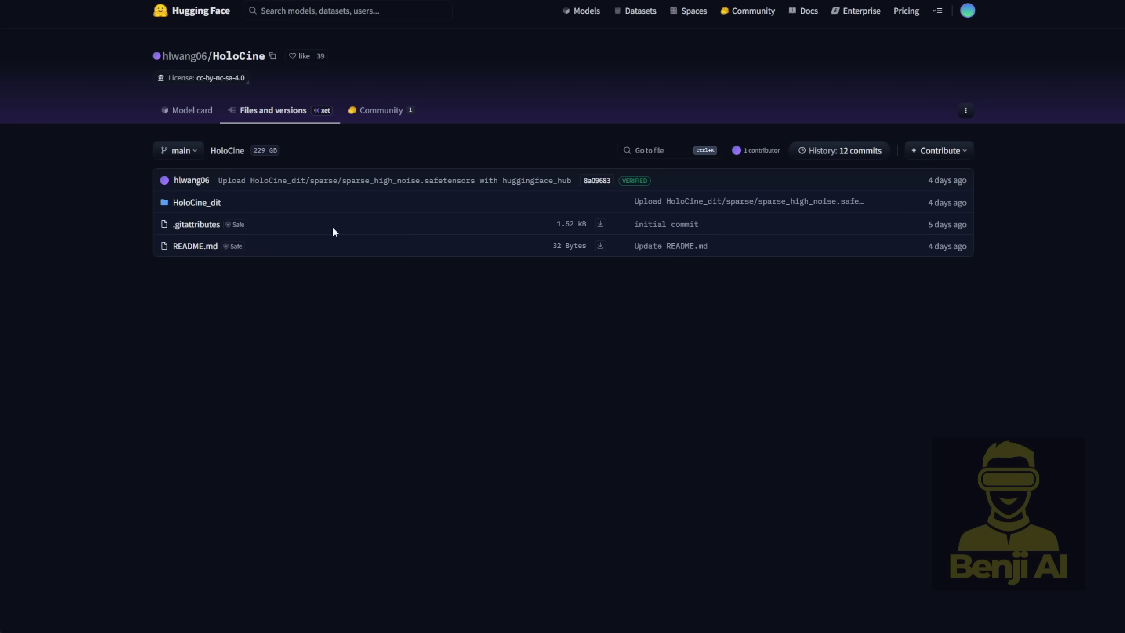
{"action": "left_click", "coordinate": [208, 205]}
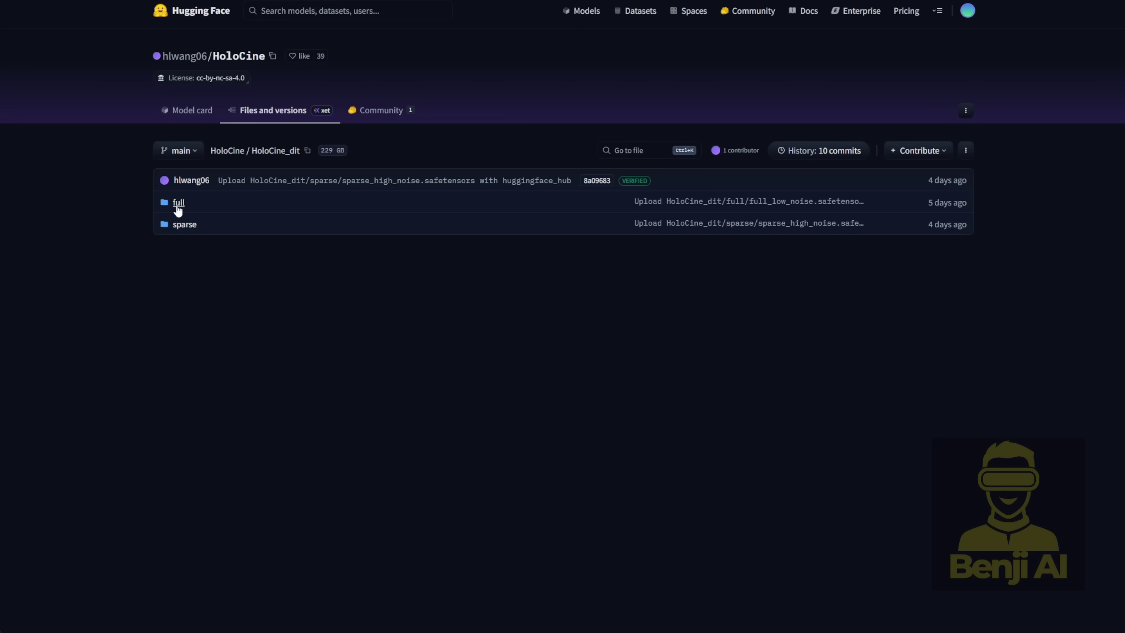
{"action": "left_click", "coordinate": [178, 204]}
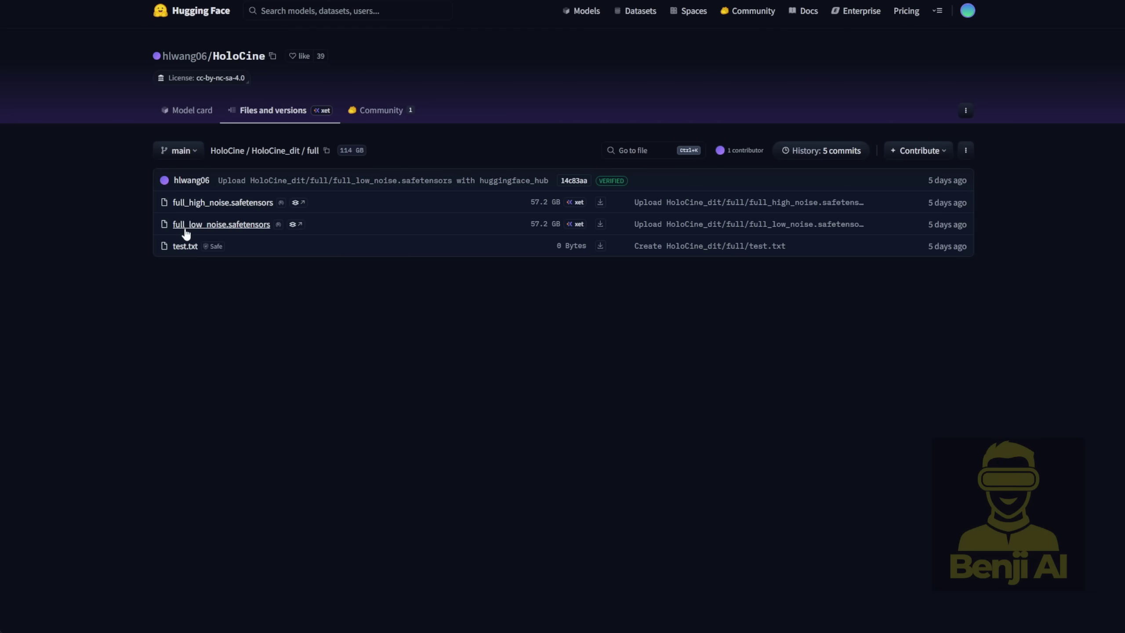
{"action": "key", "text": "alt+Left"}
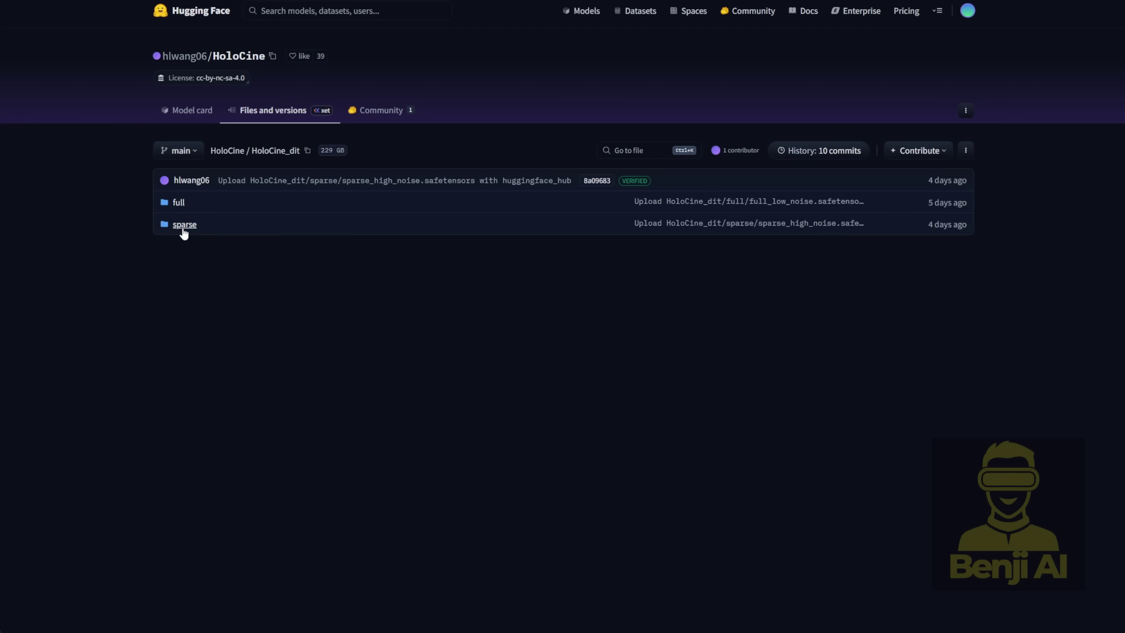
{"action": "left_click", "coordinate": [184, 224]}
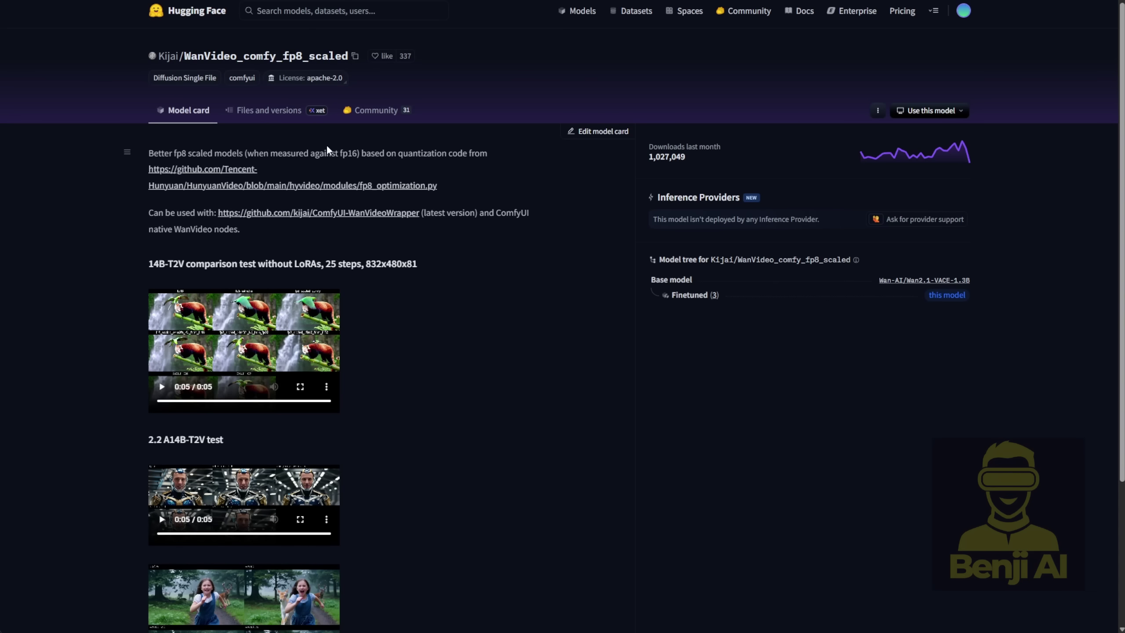
Step: Open WanVideo_comfy_fp8_scaled's T2V/HoloCine folder and select the HIGH and LOW fp8 file names
{"action": "left_click", "coordinate": [272, 112]}
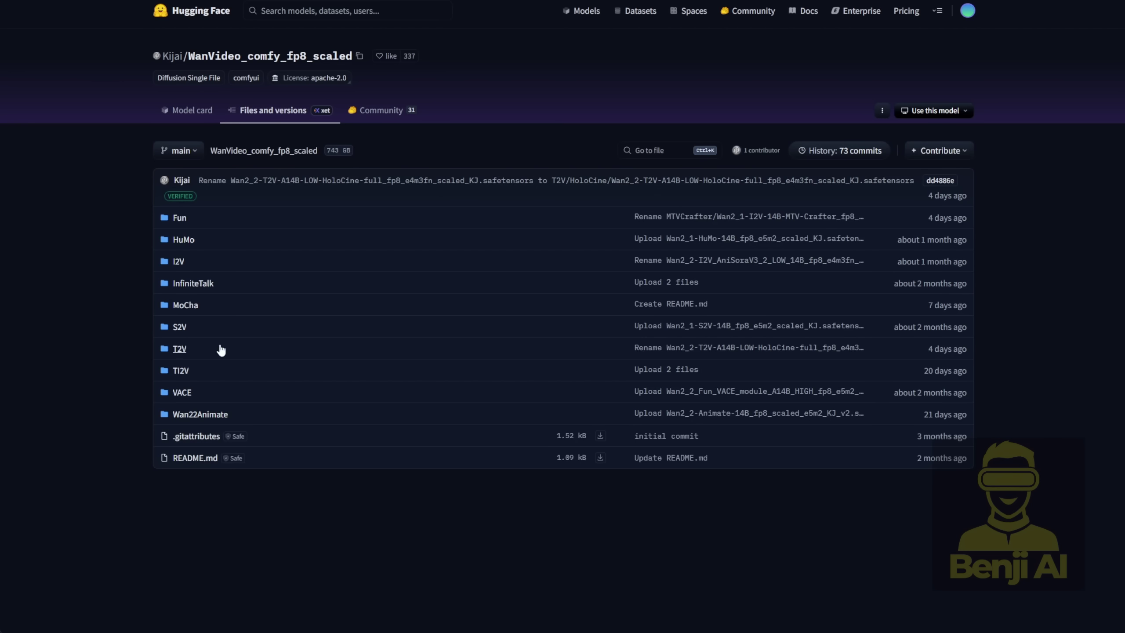
{"action": "left_click", "coordinate": [183, 350]}
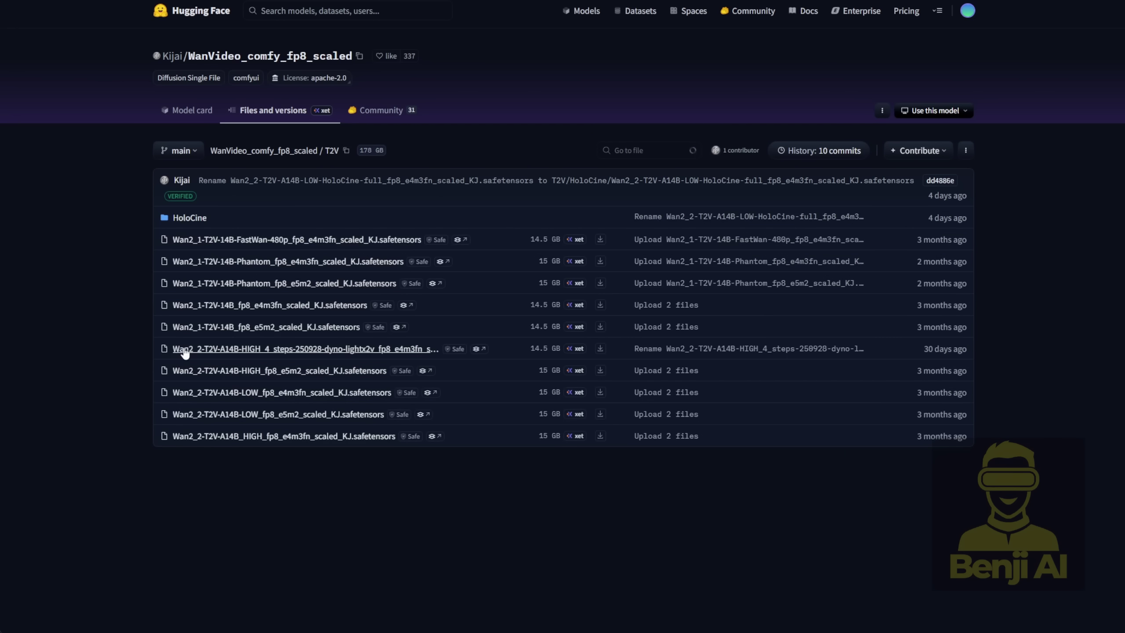
{"action": "left_click", "coordinate": [198, 219]}
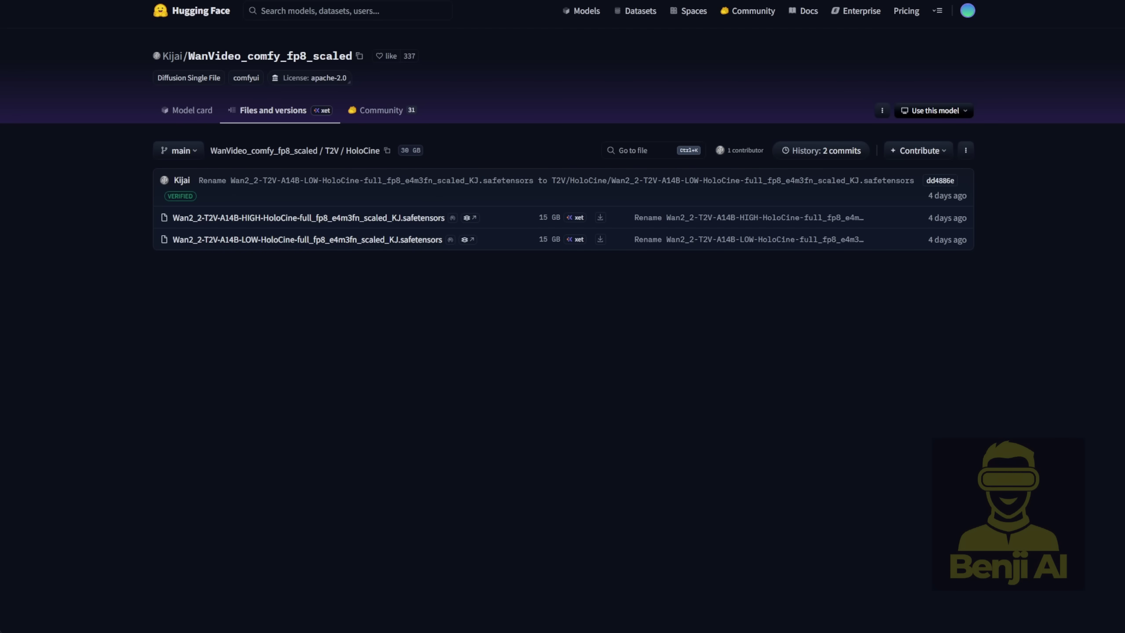
{"action": "left_click_drag", "start_coordinate": [508, 263], "coordinate": [171, 217]}
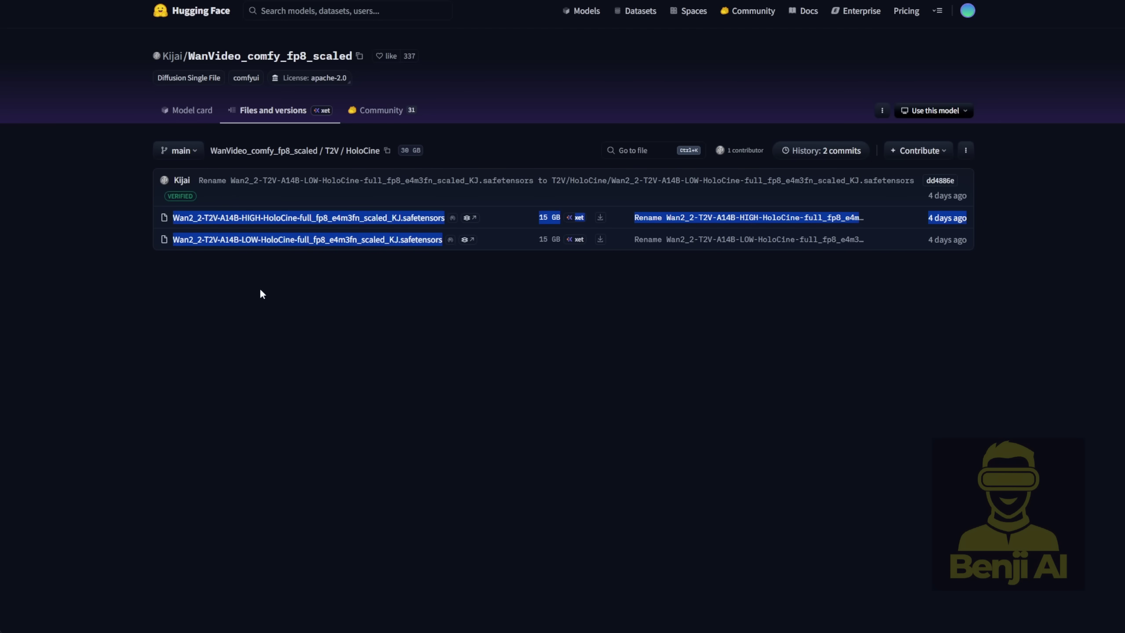
Step: Open the local models\diffusion_models\HoloCine folder to confirm both HIGH and LOW files are present
{"action": "left_click", "coordinate": [898, 286]}
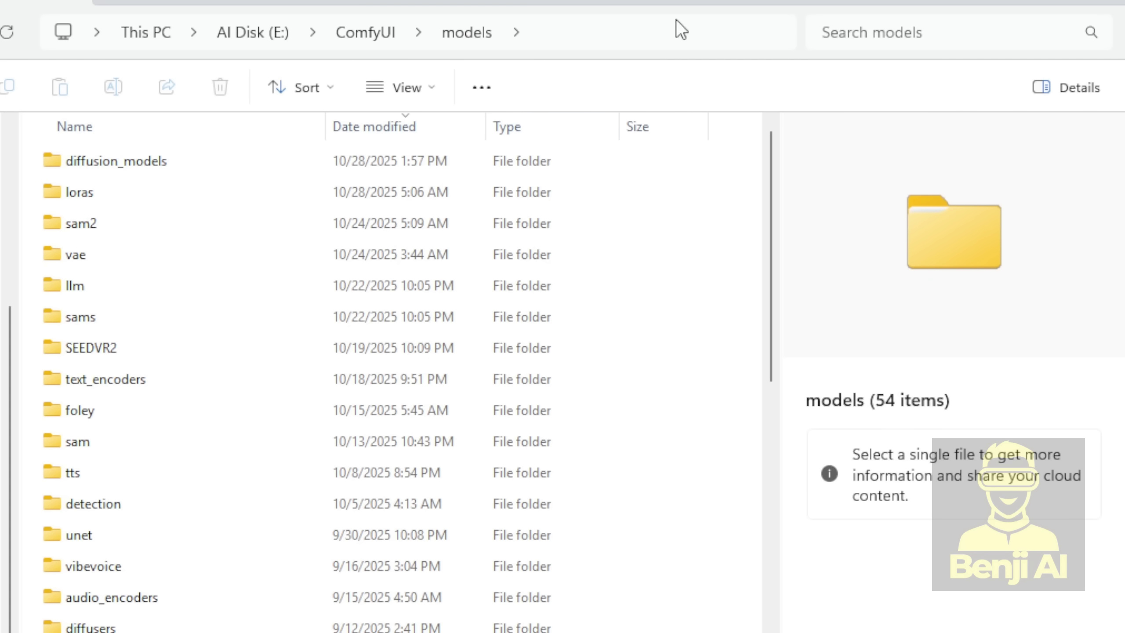
{"action": "double_click", "coordinate": [126, 168]}
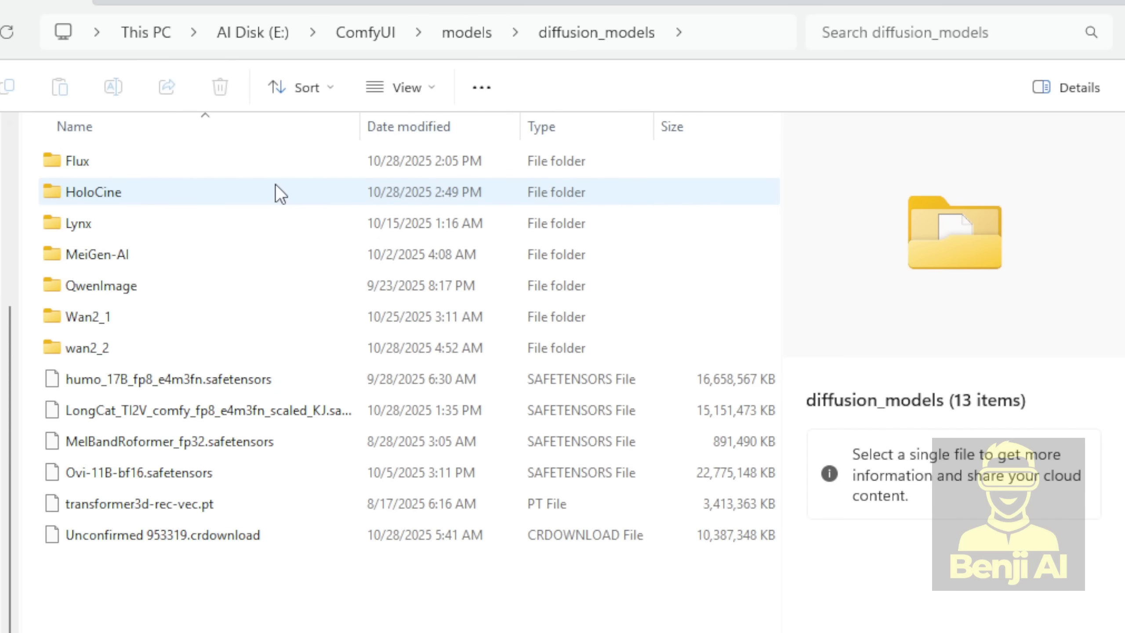
{"action": "double_click", "coordinate": [71, 196]}
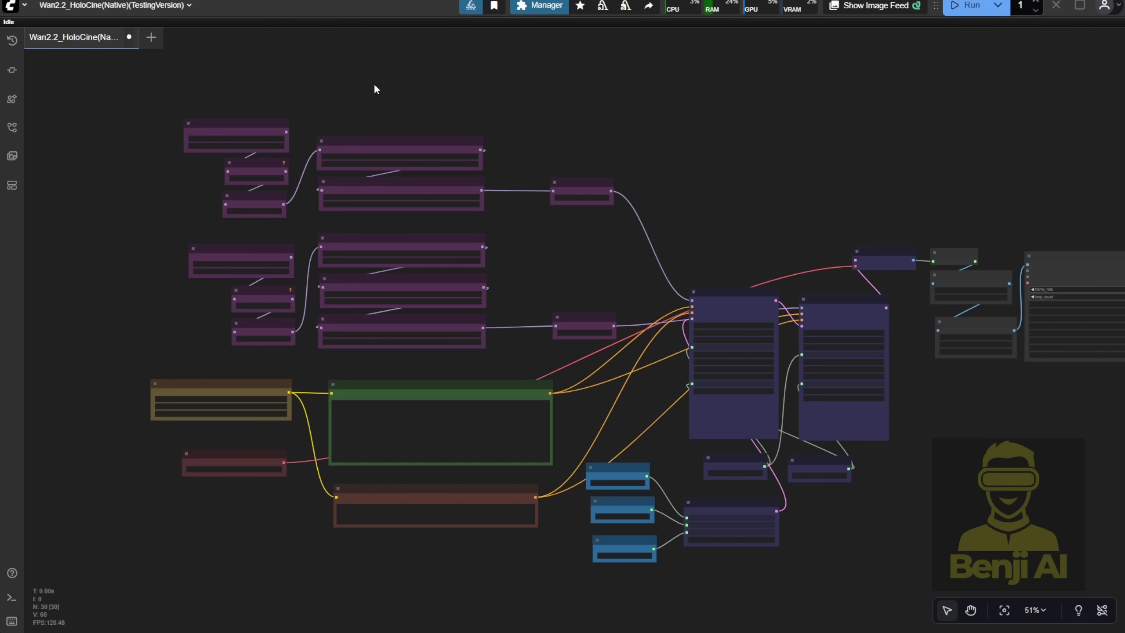
Step: Rearrange and widen the two Load Diffusion Model nodes so their HoloCine model names are readable
{"action": "scroll", "coordinate": [260, 104], "scroll_direction": "up", "scroll_amount": 7}
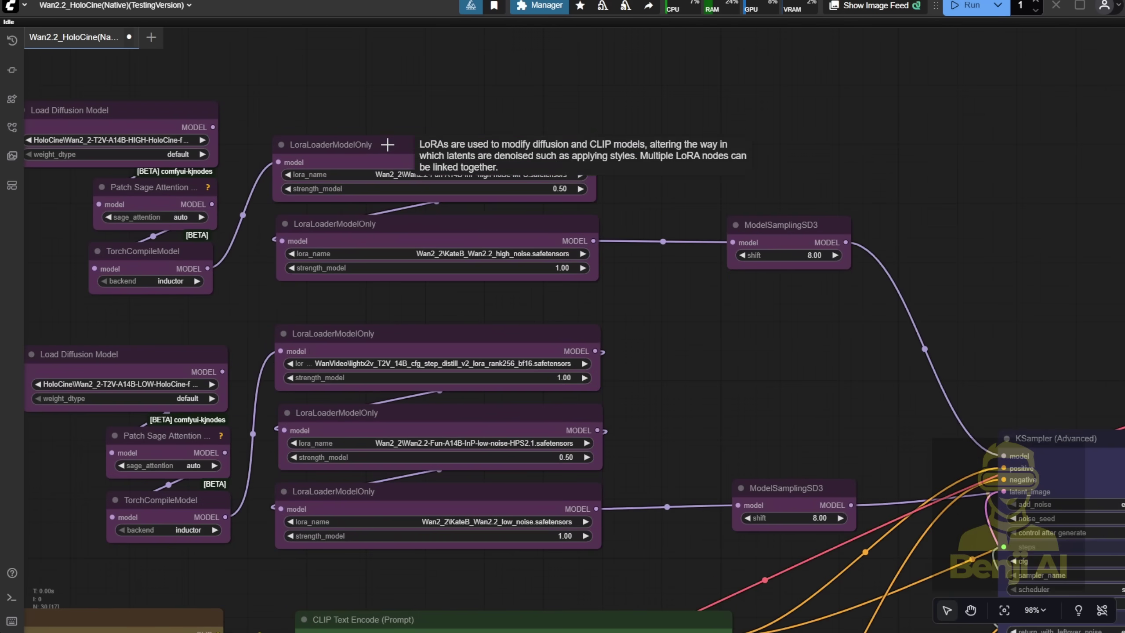
{"action": "left_click_drag", "start_coordinate": [314, 111], "coordinate": [573, 136]}
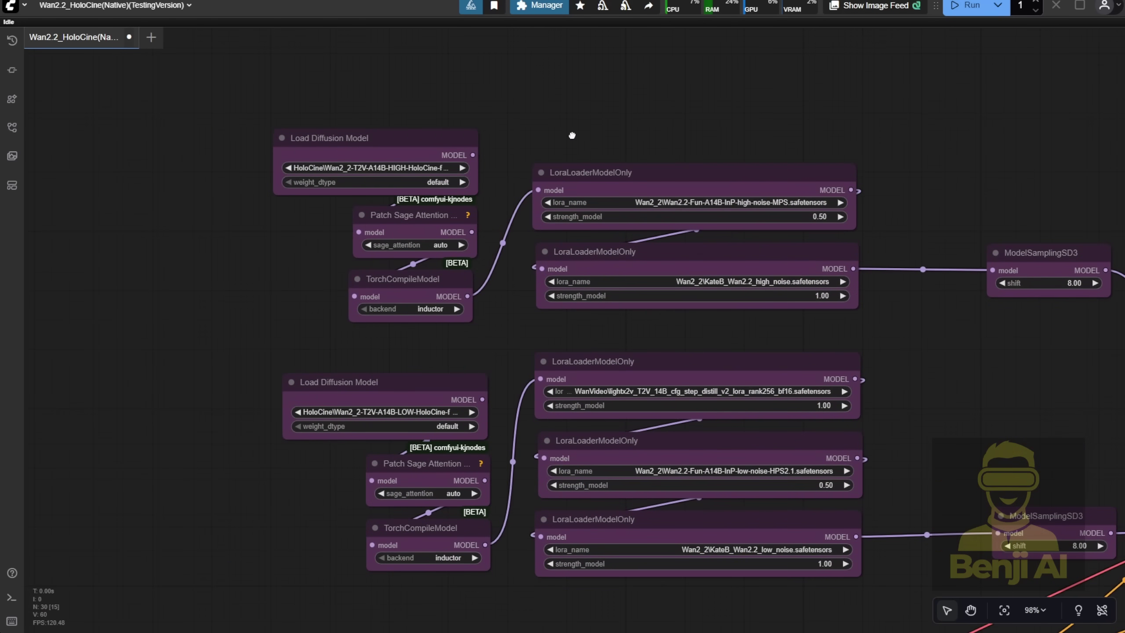
{"action": "left_click_drag", "start_coordinate": [475, 192], "coordinate": [533, 195]}
{"action": "left_click_drag", "start_coordinate": [482, 145], "coordinate": [440, 140]}
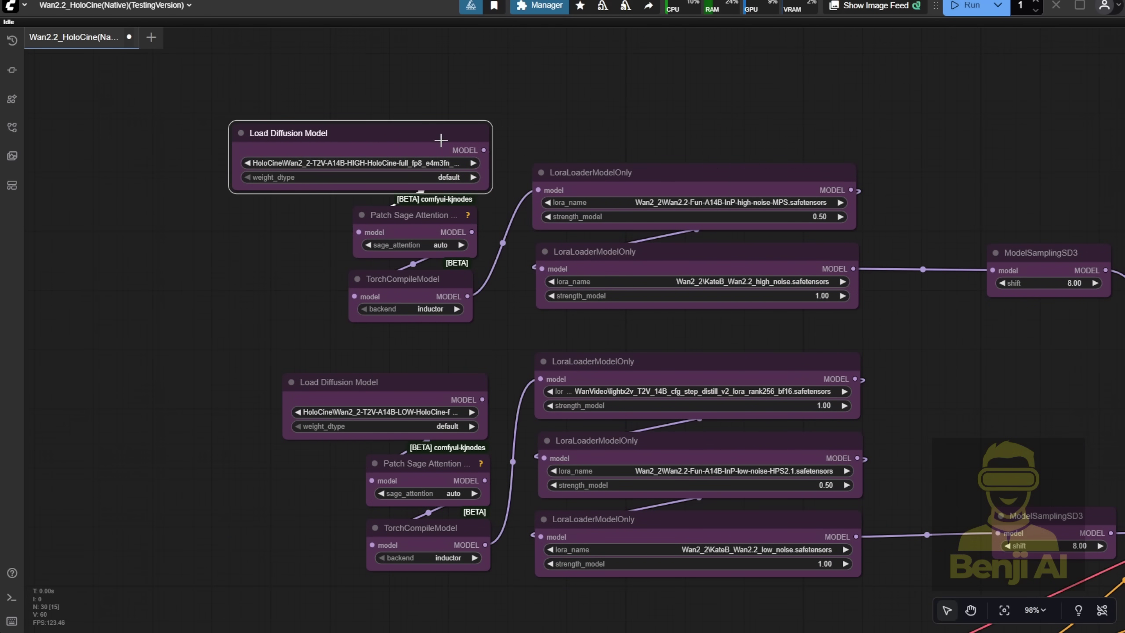
{"action": "left_click_drag", "start_coordinate": [401, 387], "coordinate": [345, 390]}
{"action": "scroll", "coordinate": [300, 266], "scroll_direction": "up", "scroll_amount": 3}
{"action": "left_click_drag", "start_coordinate": [316, 136], "coordinate": [294, 137]}
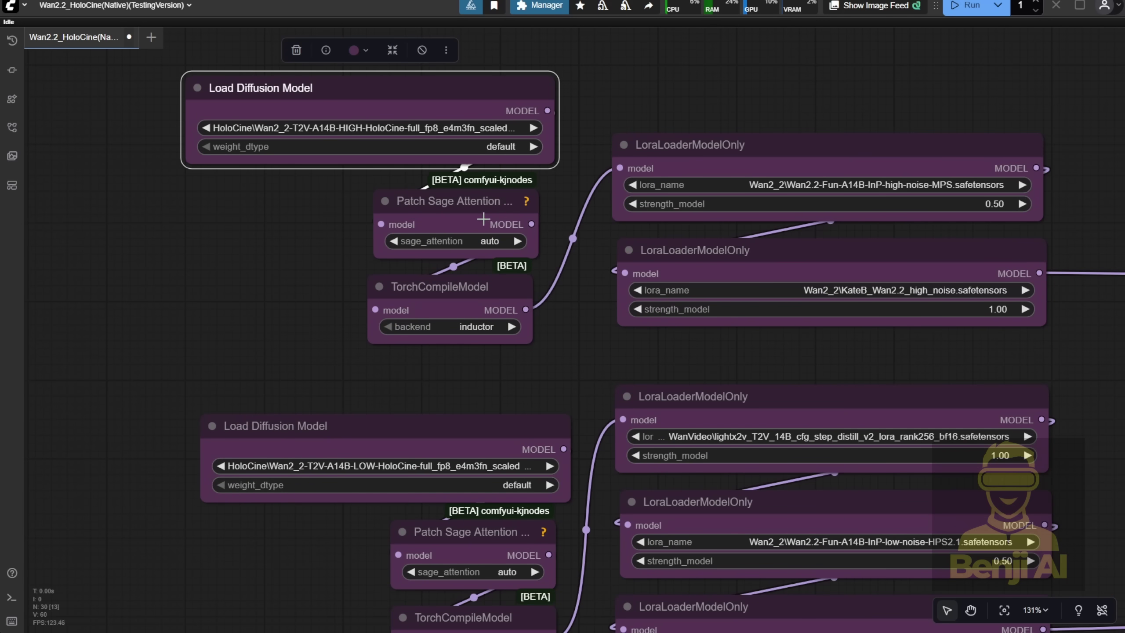
Step: Check the high-noise LoRA loaders: MPS at 0.50 and KateB high-noise at 1.00
{"action": "mouse_move", "coordinate": [477, 205]}
{"action": "left_click_drag", "start_coordinate": [894, 96], "coordinate": [555, 94]}
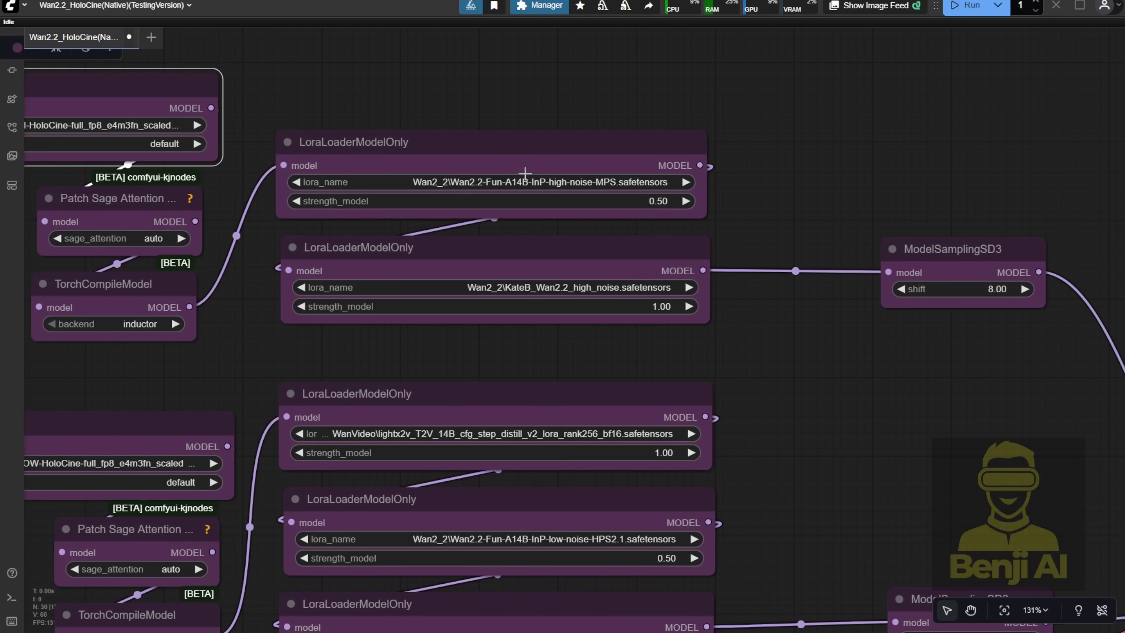
{"action": "left_click", "coordinate": [515, 146]}
{"action": "left_click", "coordinate": [456, 265]}
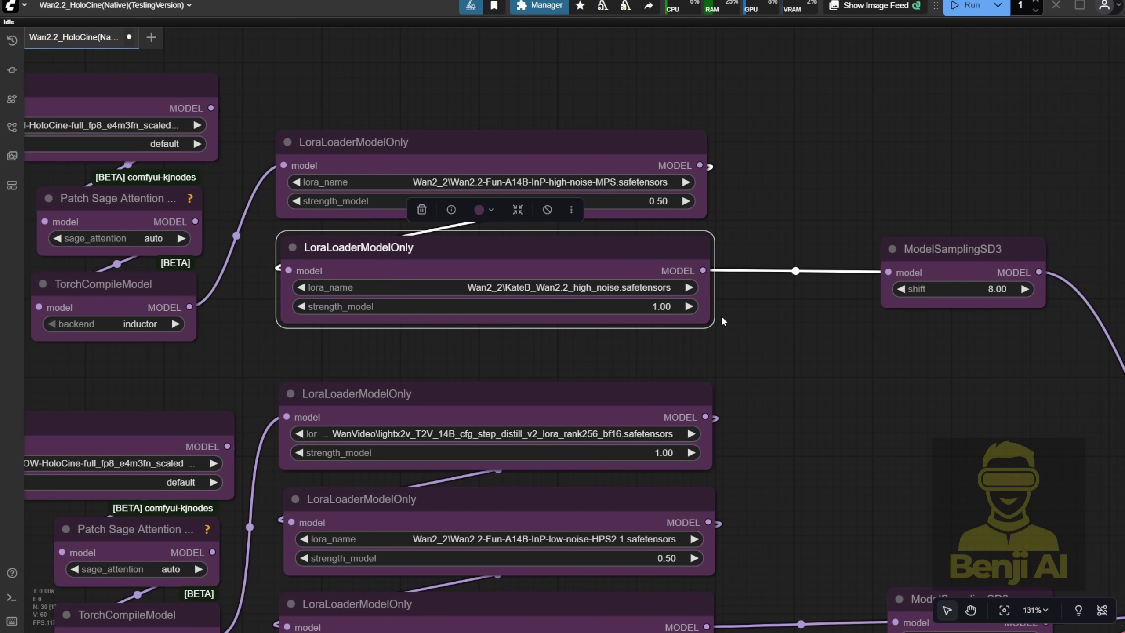
{"action": "left_click", "coordinate": [549, 131]}
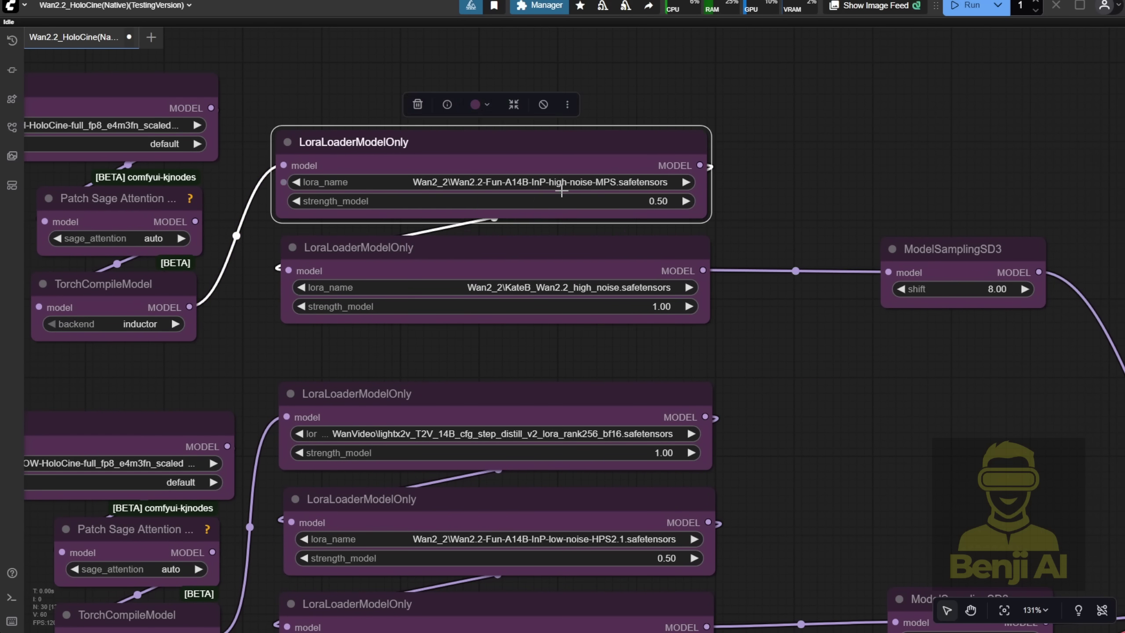
{"action": "scroll", "coordinate": [562, 191], "scroll_direction": "up", "scroll_amount": 3}
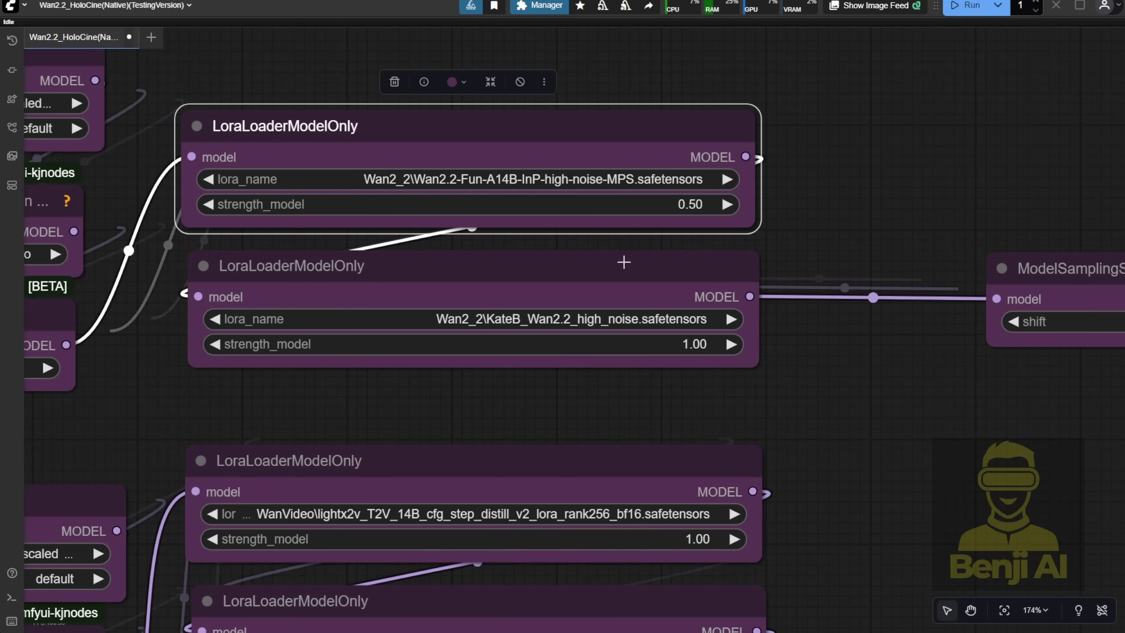
{"action": "left_click", "coordinate": [586, 282]}
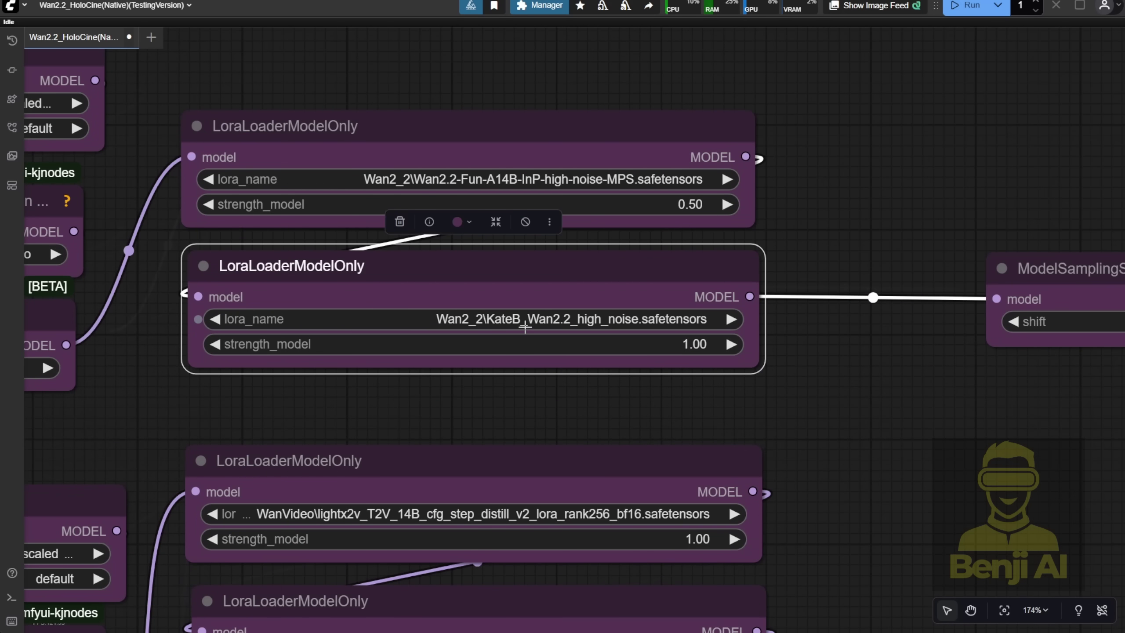
{"action": "left_click_drag", "start_coordinate": [625, 285], "coordinate": [627, 291]}
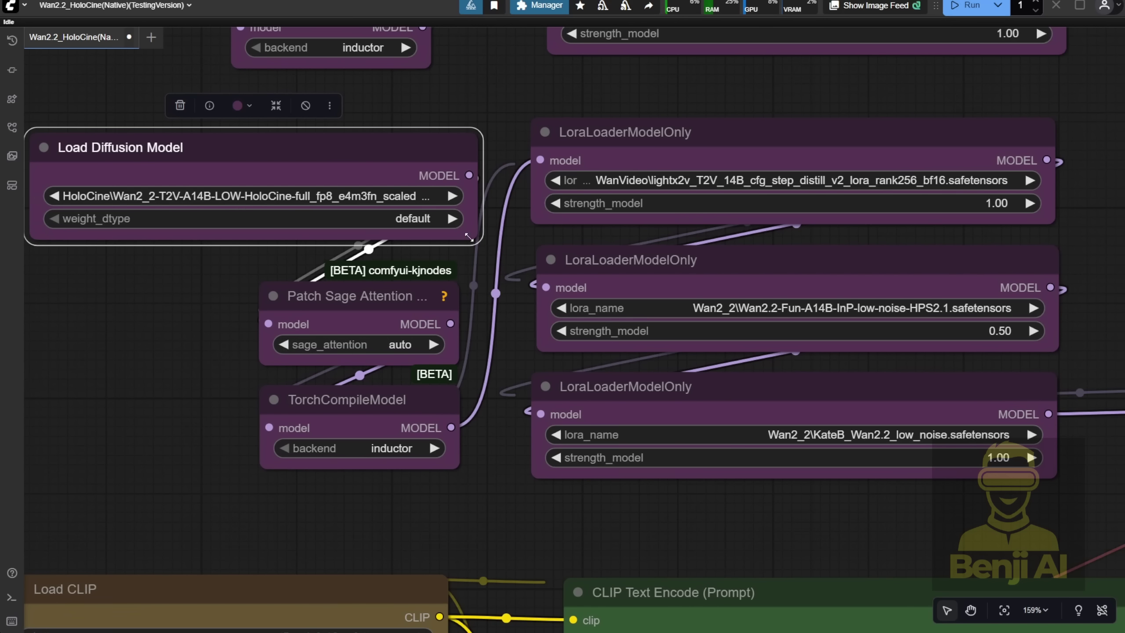
Step: Inspect the low-noise LoRA loaders: lightx2v distill at 1.00, HPS2.1 at 0.50, KateB at 1.00
{"action": "left_click", "coordinate": [430, 298]}
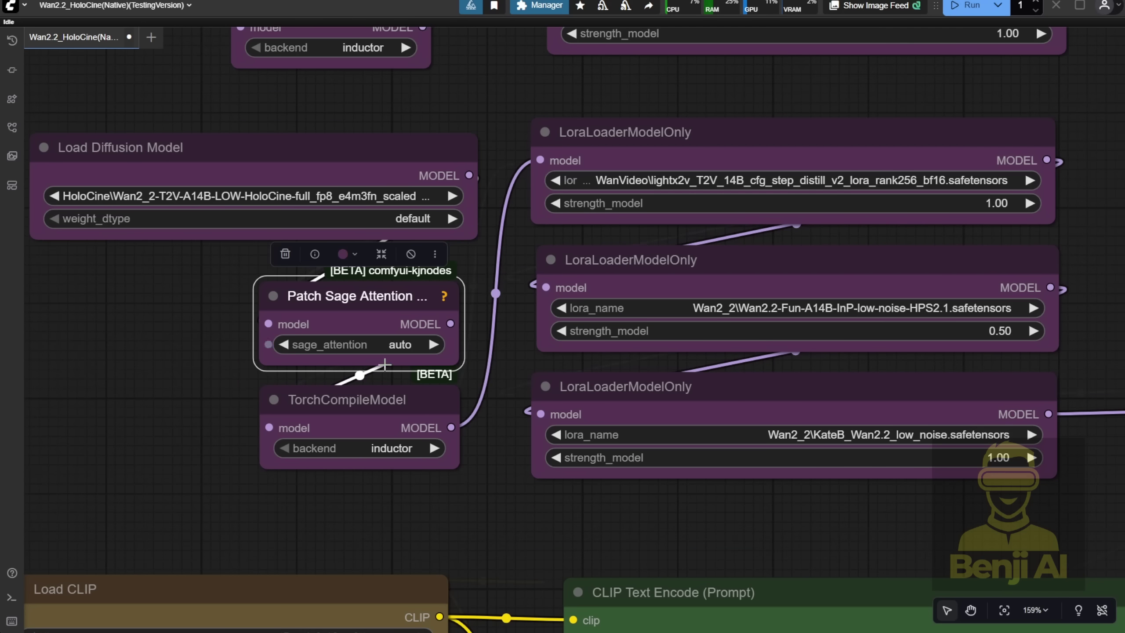
{"action": "left_click", "coordinate": [412, 408]}
{"action": "left_click_drag", "start_coordinate": [489, 442], "coordinate": [130, 468]}
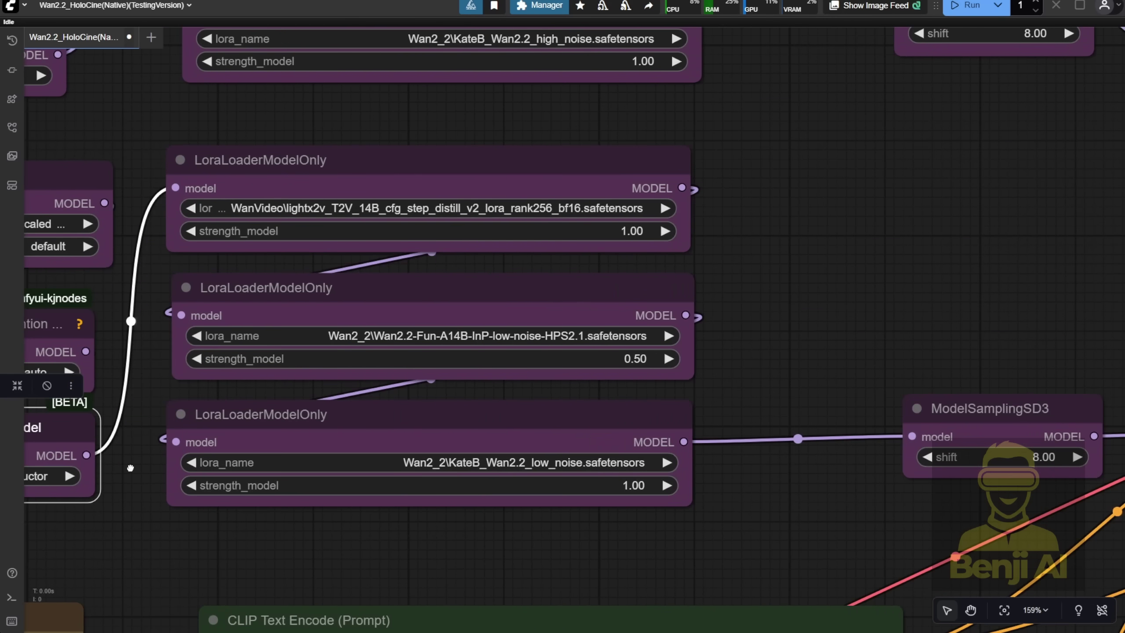
{"action": "left_click", "coordinate": [401, 165]}
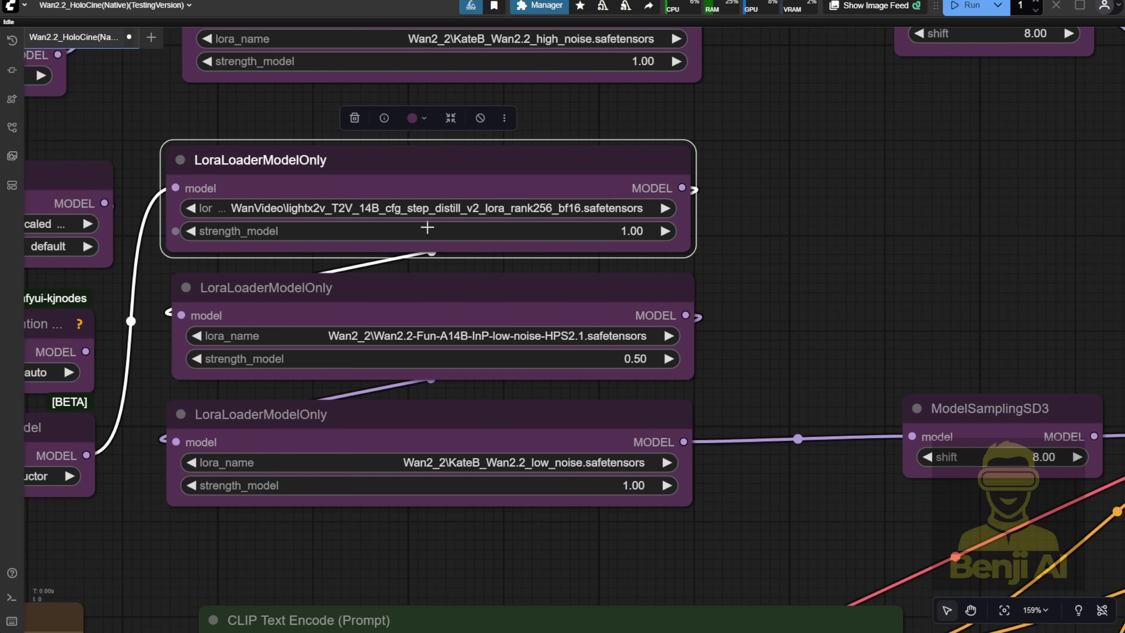
{"action": "left_click", "coordinate": [483, 316]}
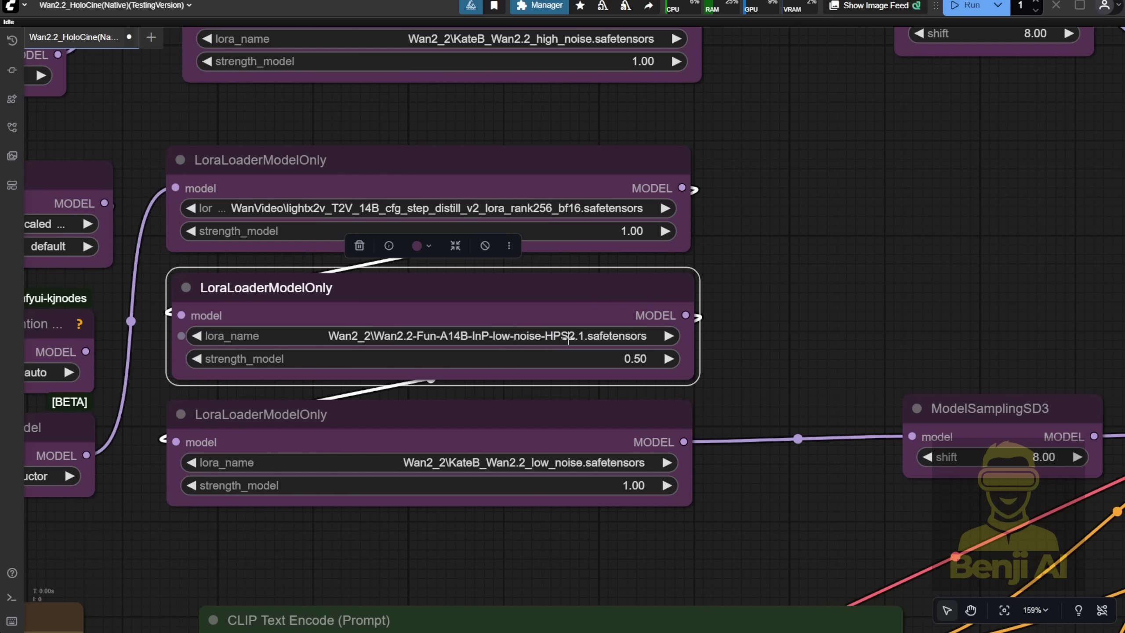
{"action": "left_click", "coordinate": [526, 429]}
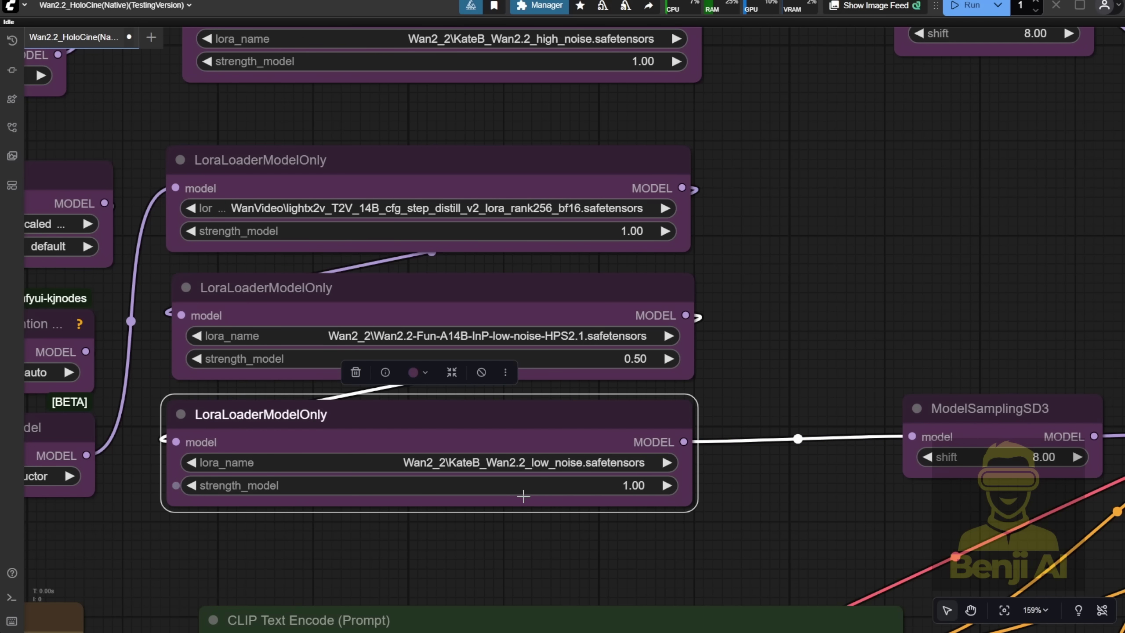
Step: Zoom in on the green CLIP Text Encode positive prompt holding the masquerade-ballroom captions
{"action": "scroll", "coordinate": [706, 512], "scroll_direction": "down", "scroll_amount": 3}
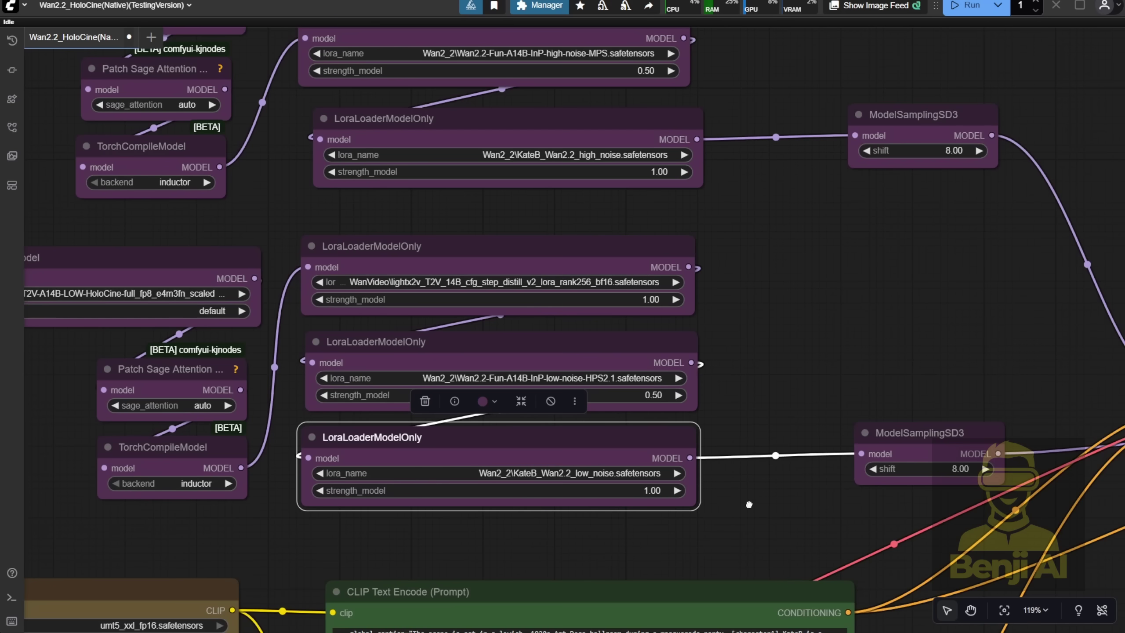
{"action": "left_click_drag", "start_coordinate": [706, 512], "coordinate": [312, 436]}
{"action": "left_click_drag", "start_coordinate": [621, 427], "coordinate": [293, 207]}
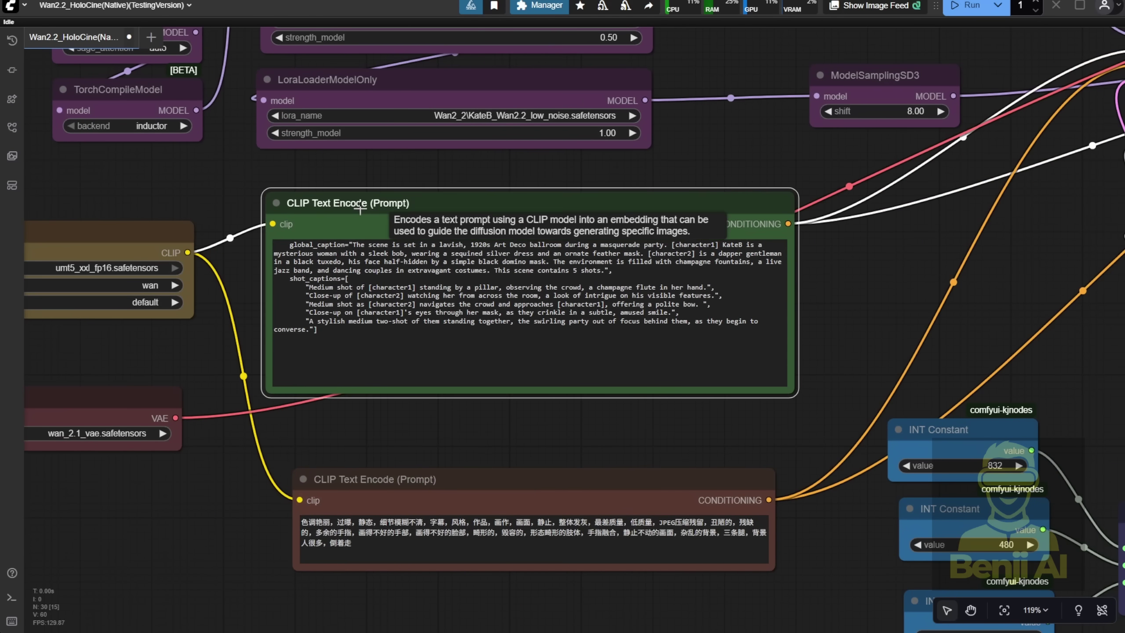
{"action": "scroll", "coordinate": [396, 299], "scroll_direction": "up", "scroll_amount": 5}
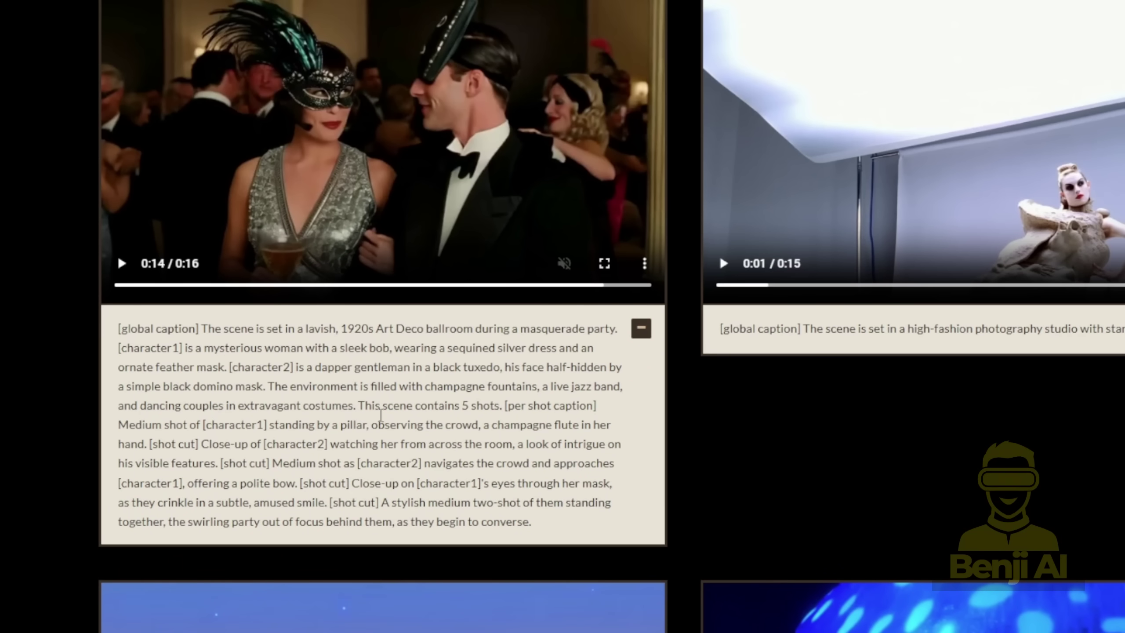
Step: Select and read the masquerade ballroom example's full caption on the HoloCine page
{"action": "left_click_drag", "start_coordinate": [559, 531], "coordinate": [106, 342]}
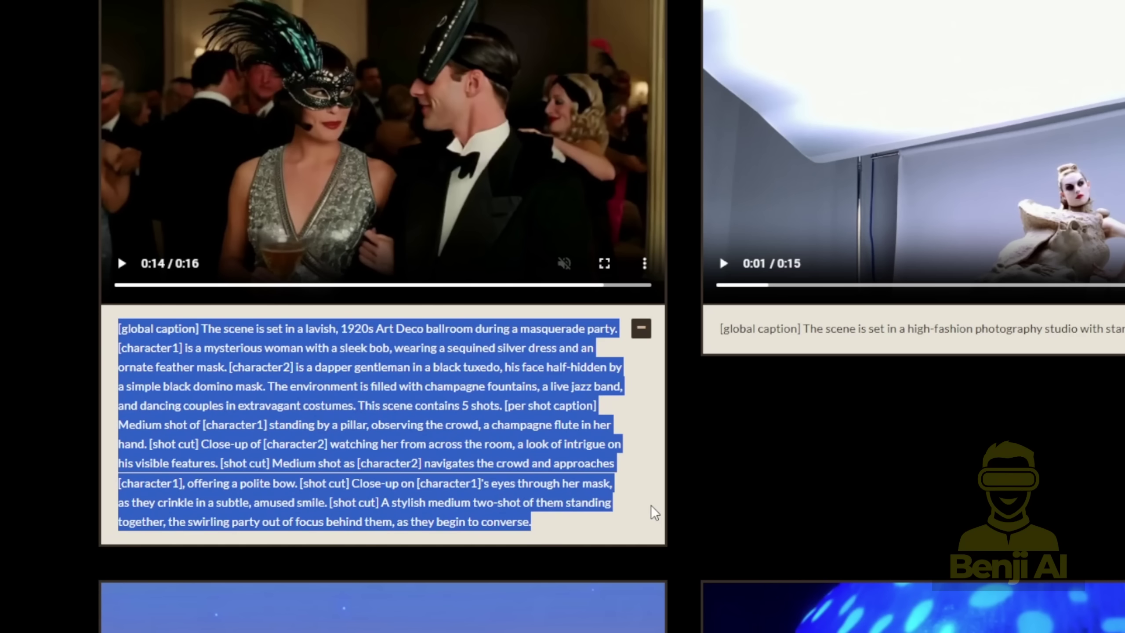
{"action": "left_click", "coordinate": [642, 512]}
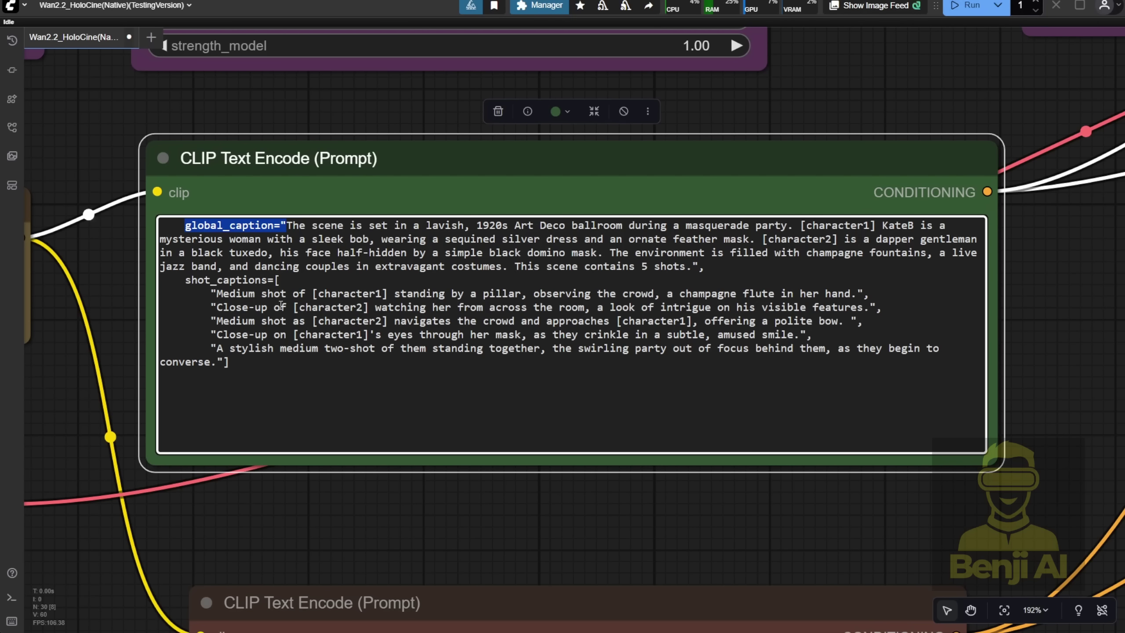
Step: Select the prompt's quoted global_caption sentence and compare it with the example caption
{"action": "left_click_drag", "start_coordinate": [282, 225], "coordinate": [698, 266]}
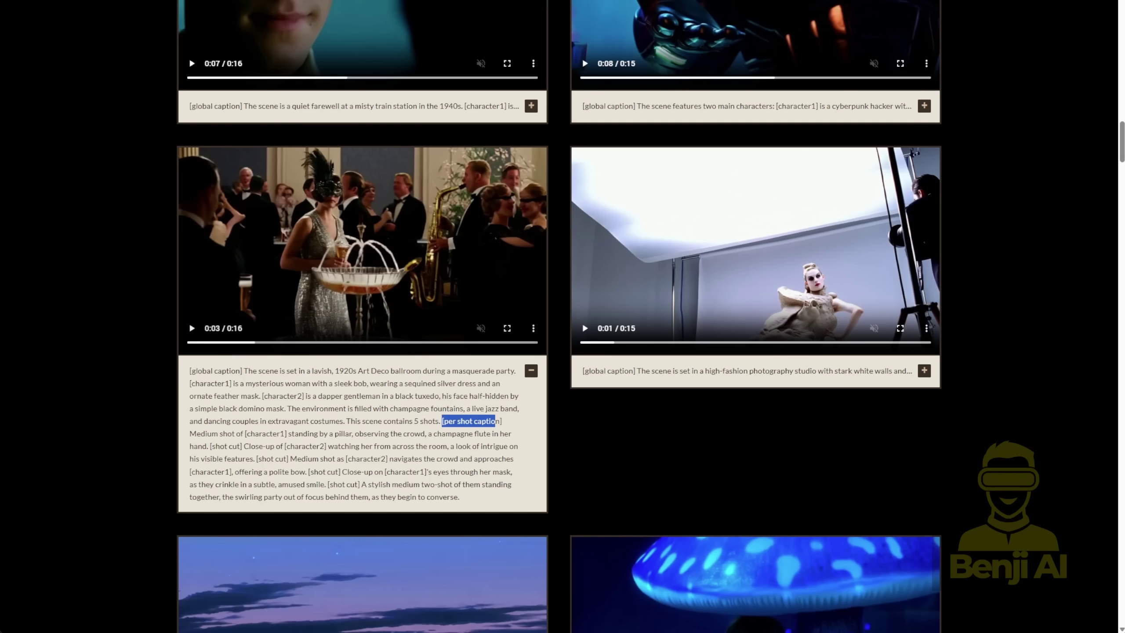
{"action": "left_click_drag", "start_coordinate": [347, 383], "coordinate": [352, 383]}
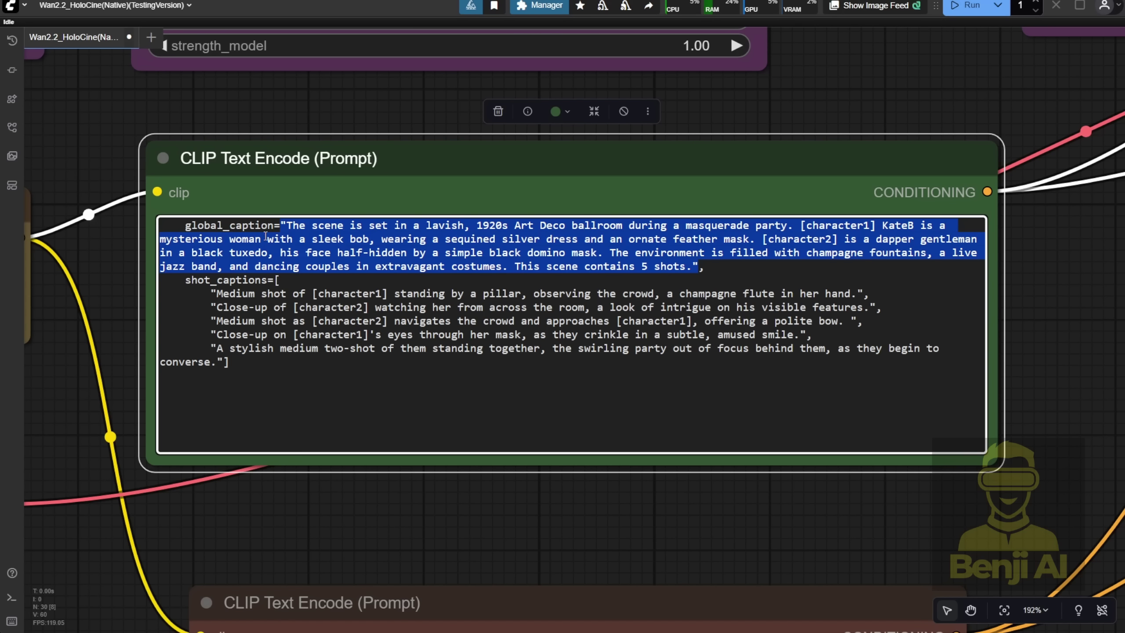
{"action": "left_click", "coordinate": [285, 226]}
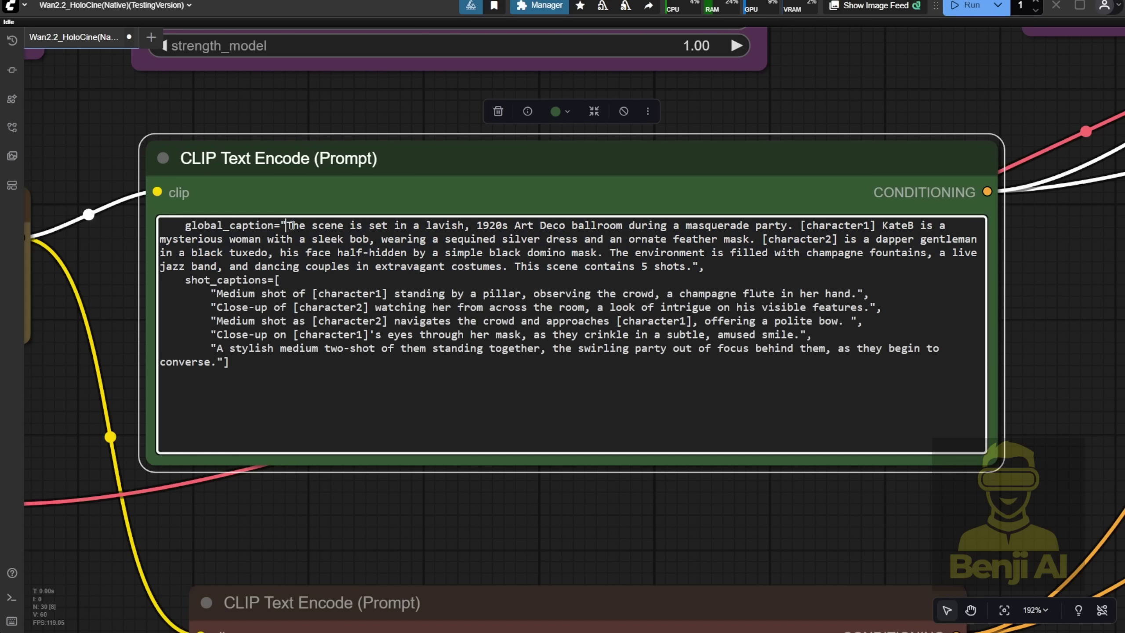
{"action": "left_click_drag", "start_coordinate": [289, 226], "coordinate": [692, 266]}
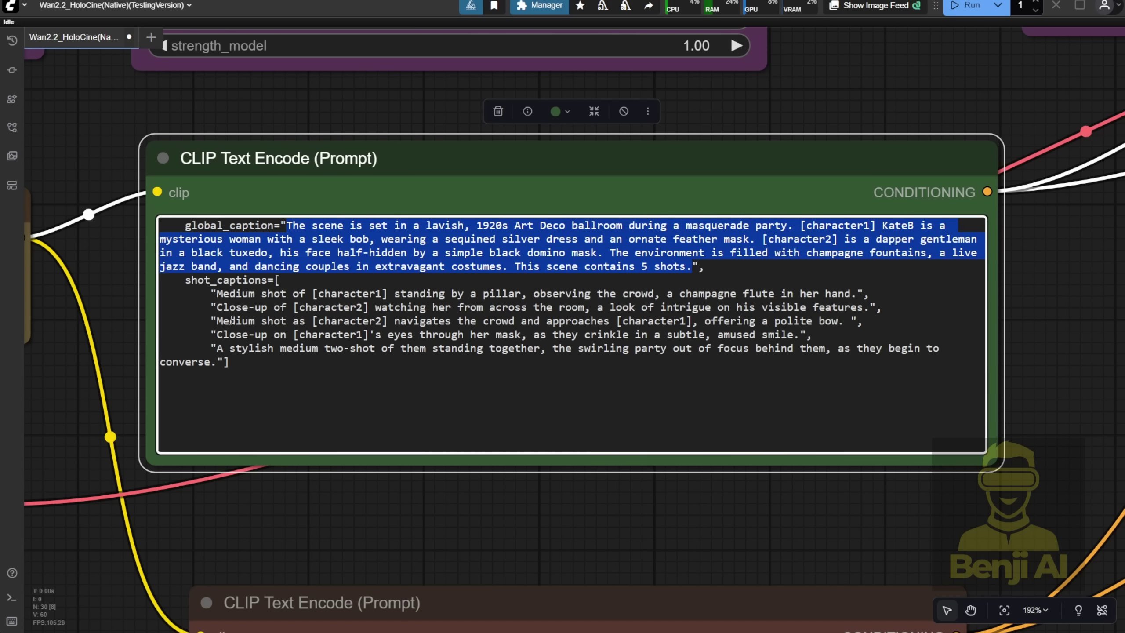
Step: Check the 241 video length constant and both KSampler nodes
{"action": "scroll", "coordinate": [539, 389], "scroll_direction": "down", "scroll_amount": 5}
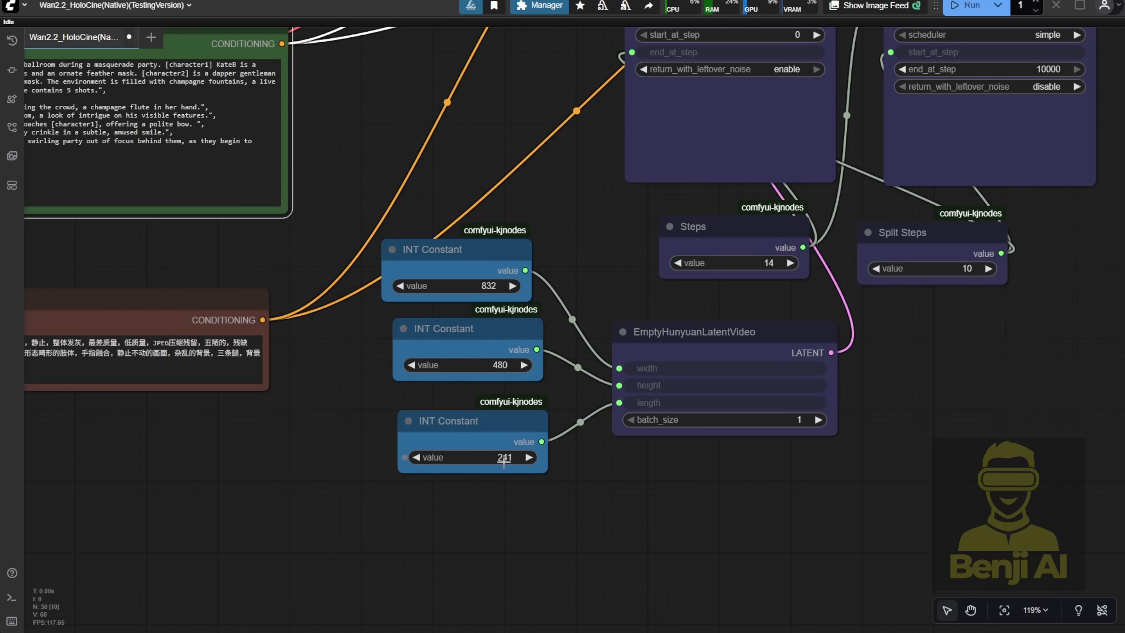
{"action": "left_click", "coordinate": [504, 435]}
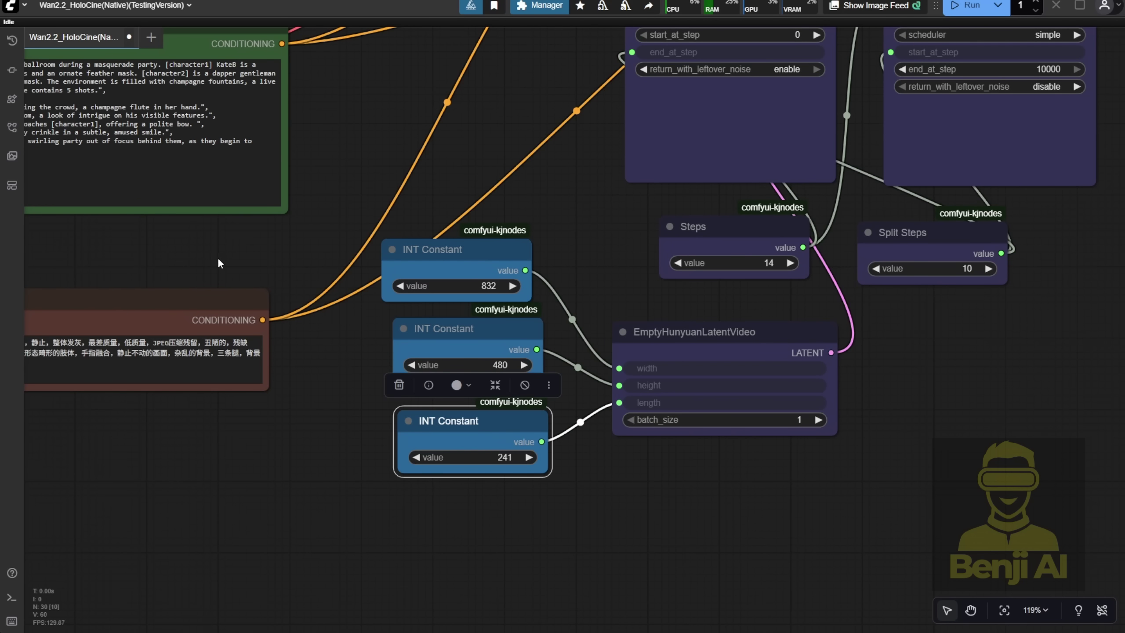
{"action": "scroll", "coordinate": [220, 264], "scroll_direction": "down", "scroll_amount": 4}
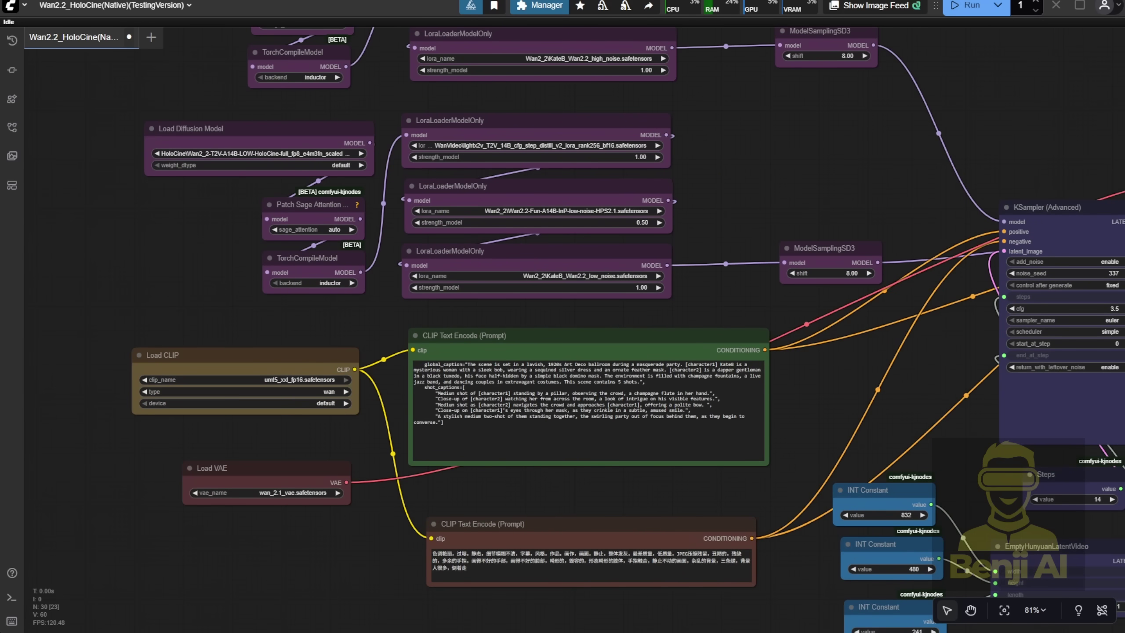
{"action": "left_click_drag", "start_coordinate": [908, 426], "coordinate": [438, 436]}
{"action": "left_click_drag", "start_coordinate": [799, 609], "coordinate": [651, 555]}
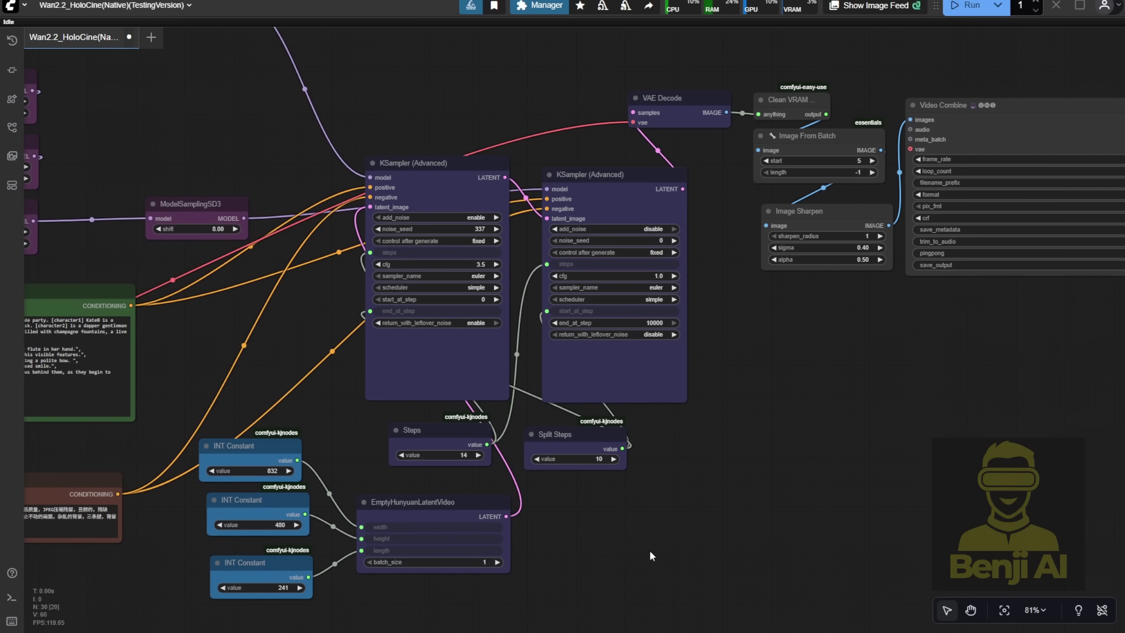
{"action": "left_click", "coordinate": [429, 159]}
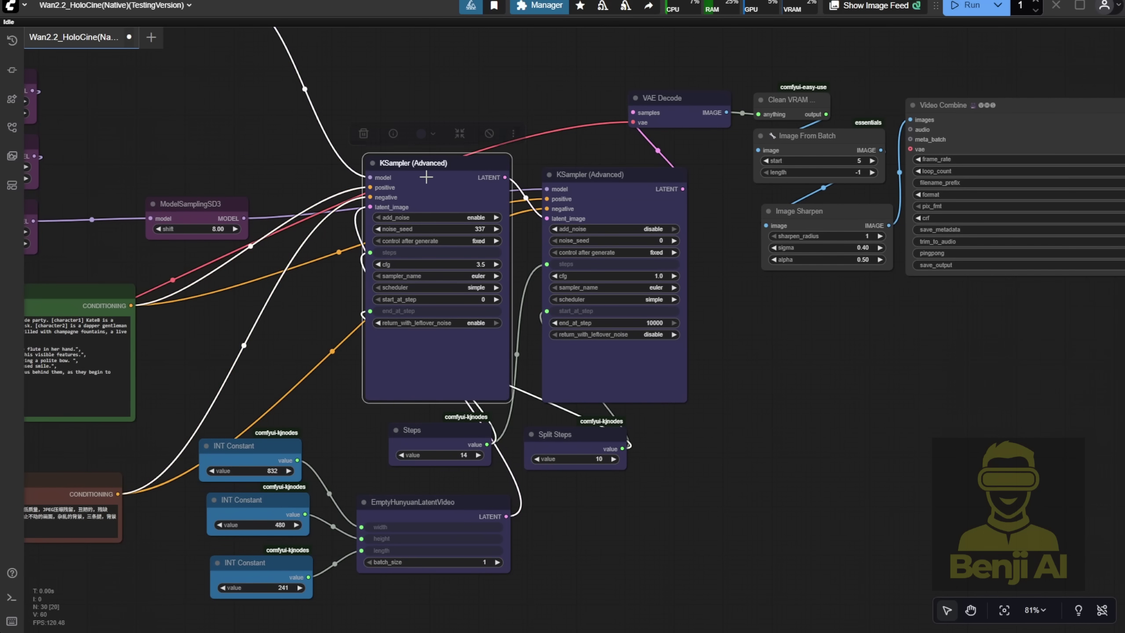
{"action": "left_click", "coordinate": [614, 195]}
Step: Set the Split Steps value to 4
{"action": "scroll", "coordinate": [508, 337], "scroll_direction": "up", "scroll_amount": 3}
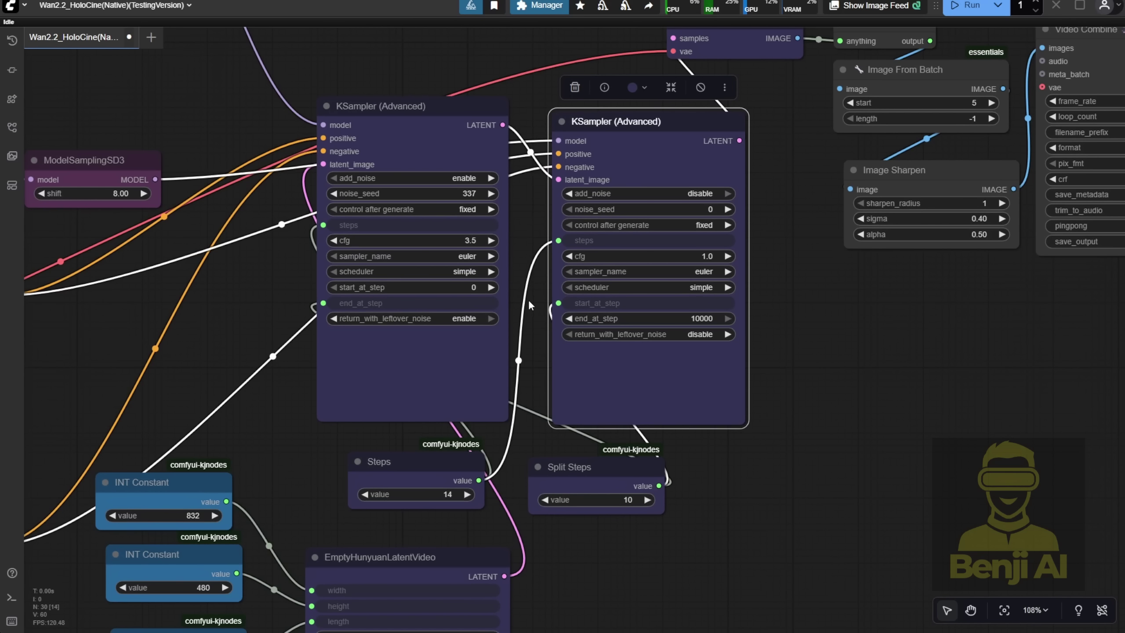
{"action": "left_click_drag", "start_coordinate": [529, 305], "coordinate": [524, 390]}
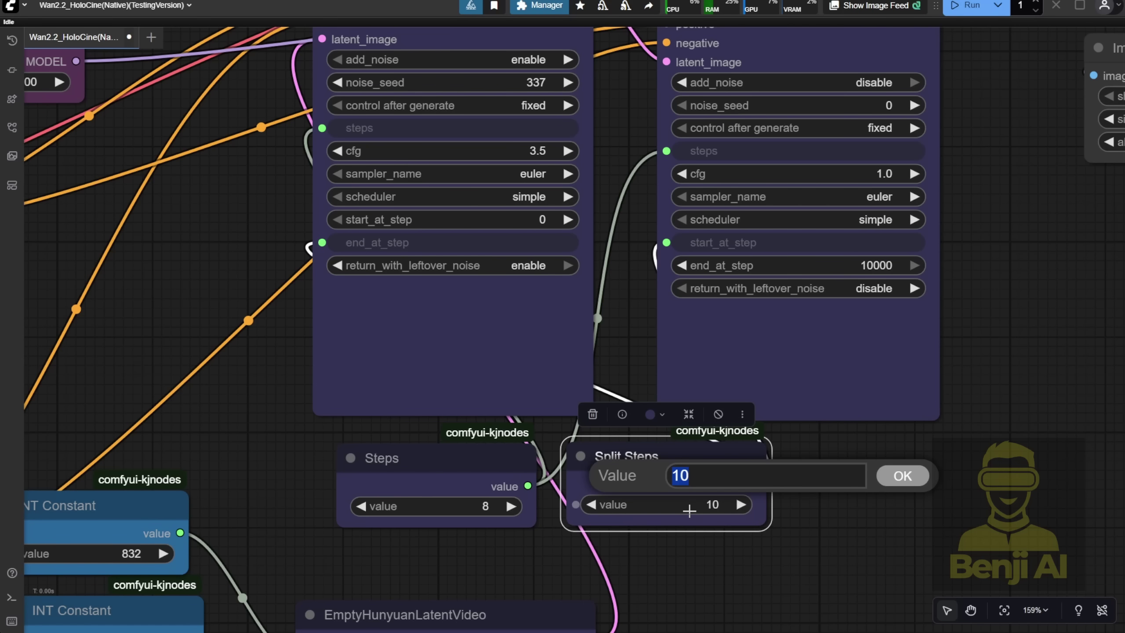
{"action": "type", "text": "5"}
{"action": "type", "text": "4"}
{"action": "key", "text": "Return"}
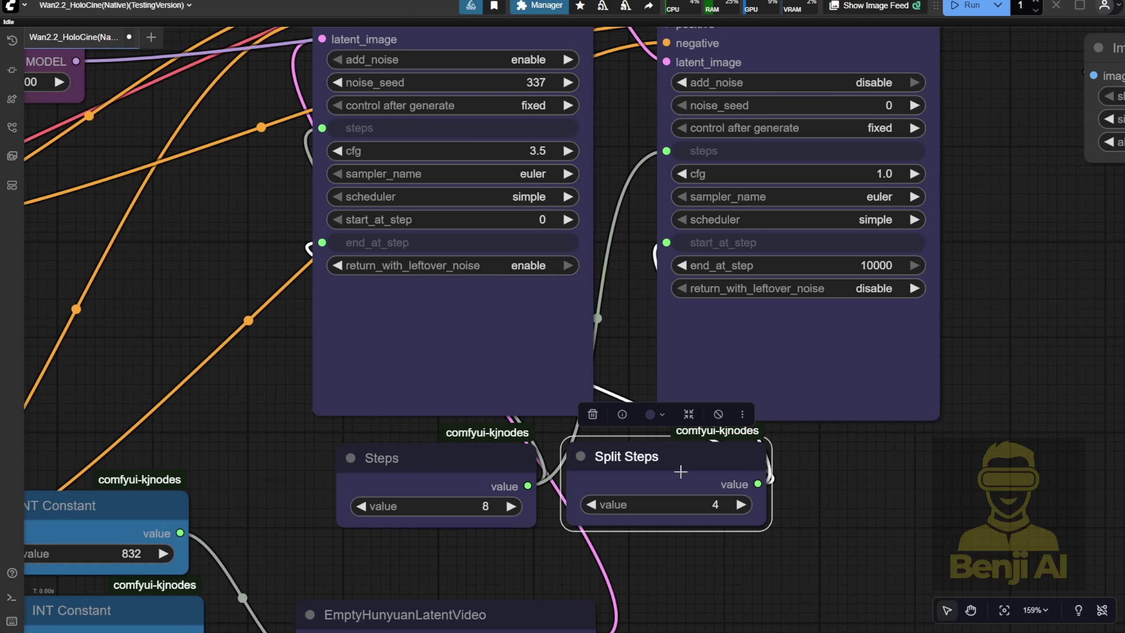
Step: Zoom out to view the loaders, prompts and samplers together
{"action": "scroll", "coordinate": [680, 472], "scroll_direction": "down", "scroll_amount": 10}
{"action": "scroll", "coordinate": [623, 250], "scroll_direction": "up", "scroll_amount": 10}
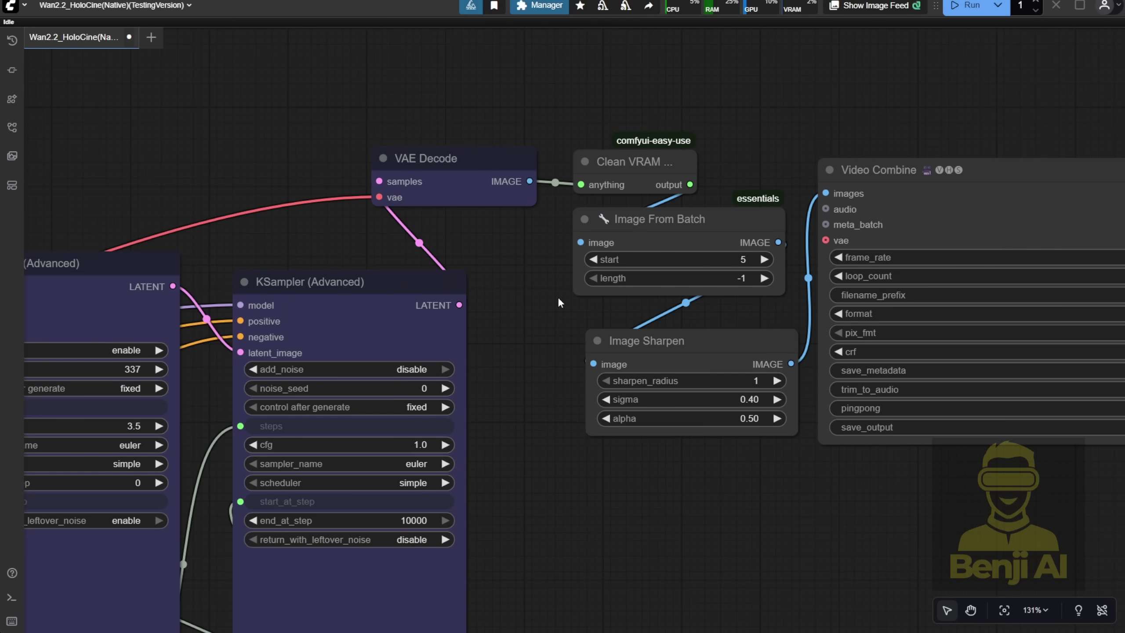
{"action": "scroll", "coordinate": [580, 459], "scroll_direction": "down", "scroll_amount": 4}
{"action": "scroll", "coordinate": [578, 458], "scroll_direction": "down", "scroll_amount": 3}
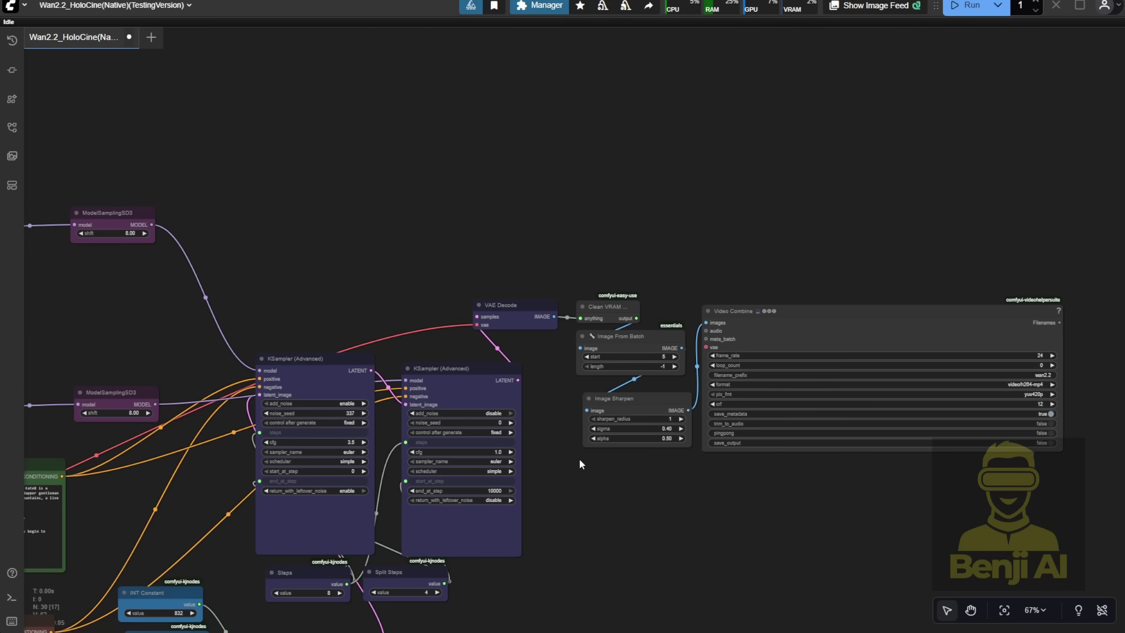
{"action": "left_click_drag", "start_coordinate": [579, 459], "coordinate": [1005, 250]}
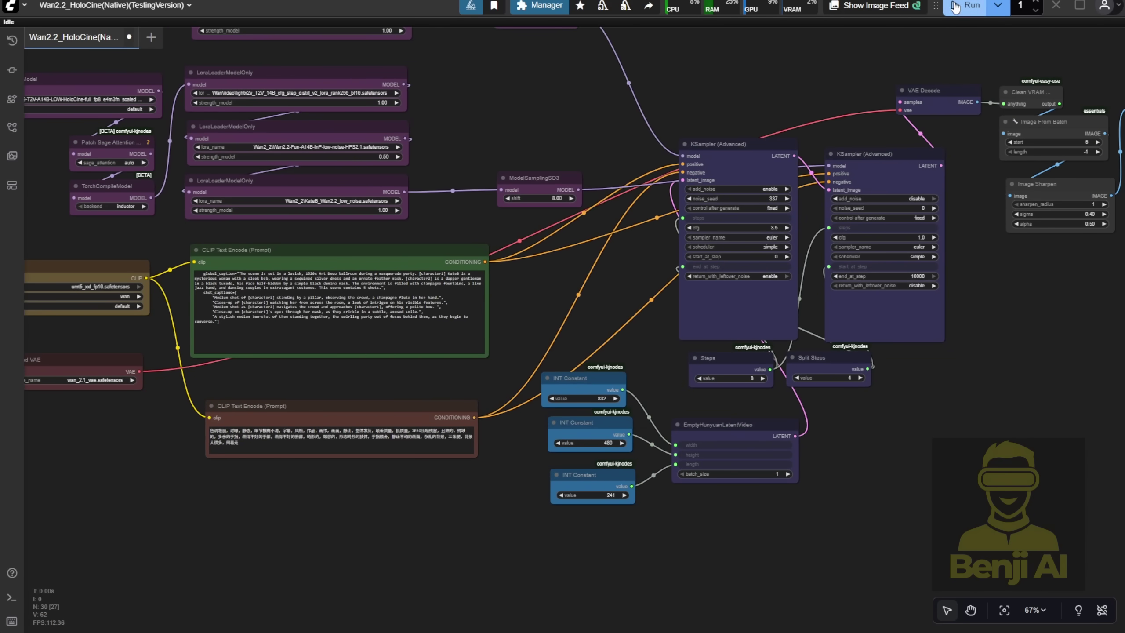
Step: Queue the masquerade ballroom render and look over the LoRA loader nodes
{"action": "left_click", "coordinate": [970, 5]}
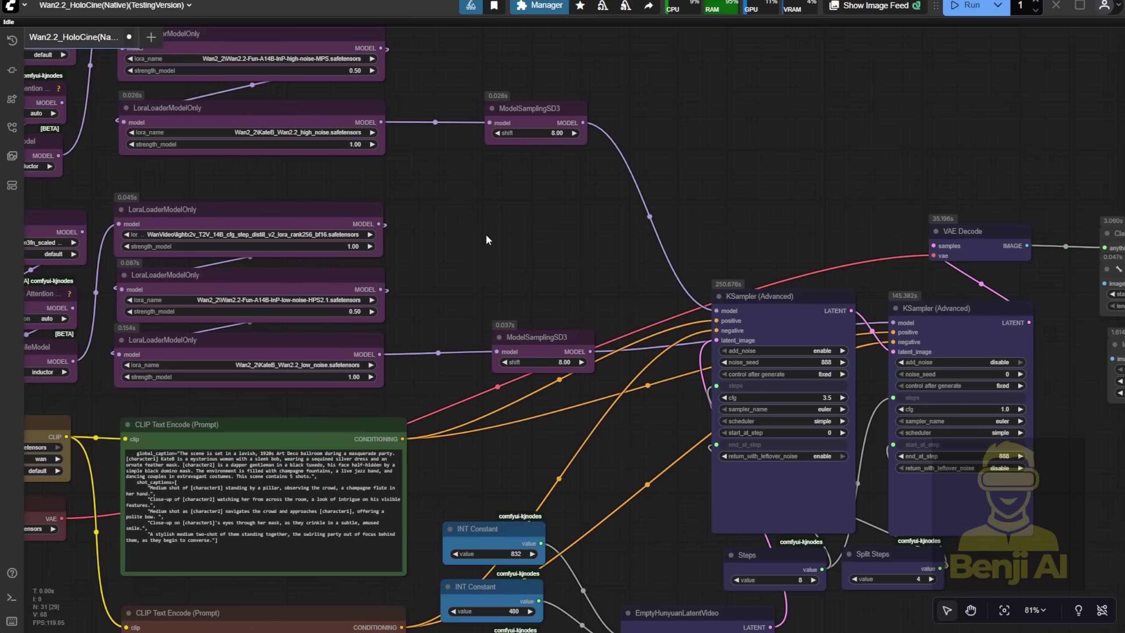
{"action": "left_click_drag", "start_coordinate": [485, 234], "coordinate": [597, 387]}
{"action": "scroll", "coordinate": [311, 117], "scroll_direction": "up", "scroll_amount": 4}
{"action": "left_click", "coordinate": [368, 111]}
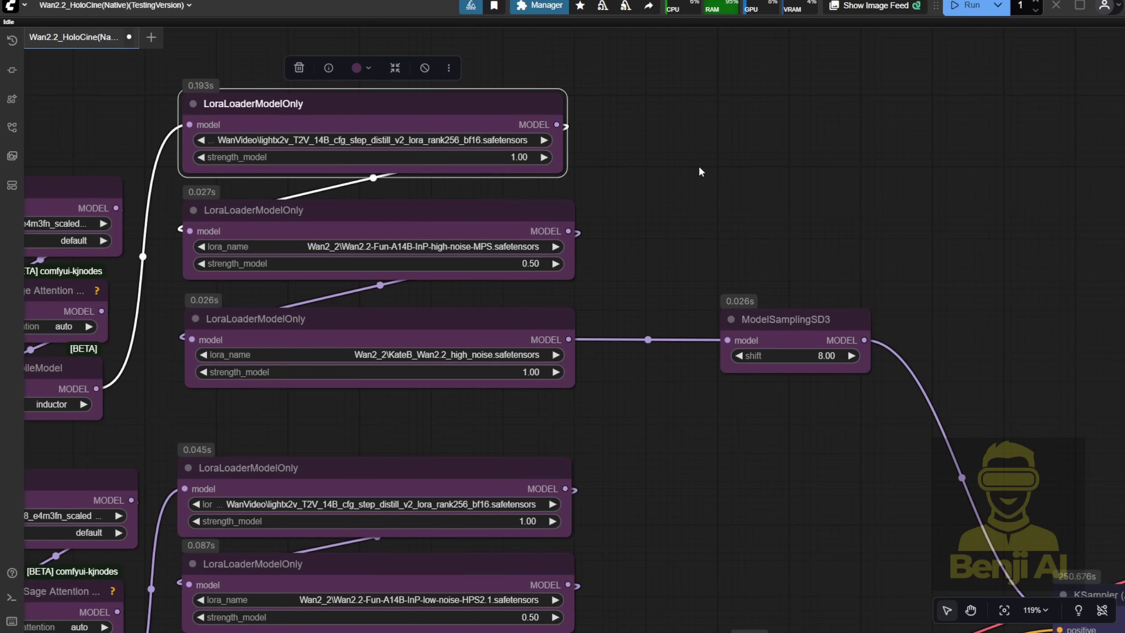
{"action": "scroll", "coordinate": [744, 188], "scroll_direction": "right", "scroll_amount": 10}
{"action": "scroll", "coordinate": [646, 175], "scroll_direction": "down", "scroll_amount": 3}
{"action": "scroll", "coordinate": [104, 354], "scroll_direction": "left", "scroll_amount": 3}
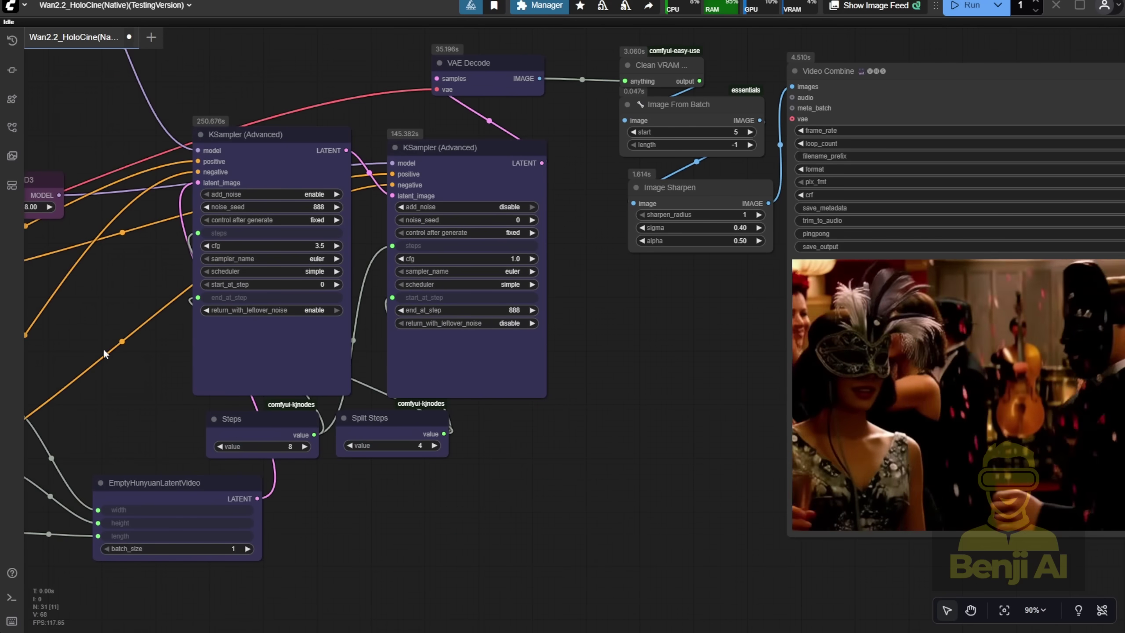
Step: Enlarge the Video Combine preview of the finished ballroom clip
{"action": "left_click_drag", "start_coordinate": [665, 527], "coordinate": [334, 460]}
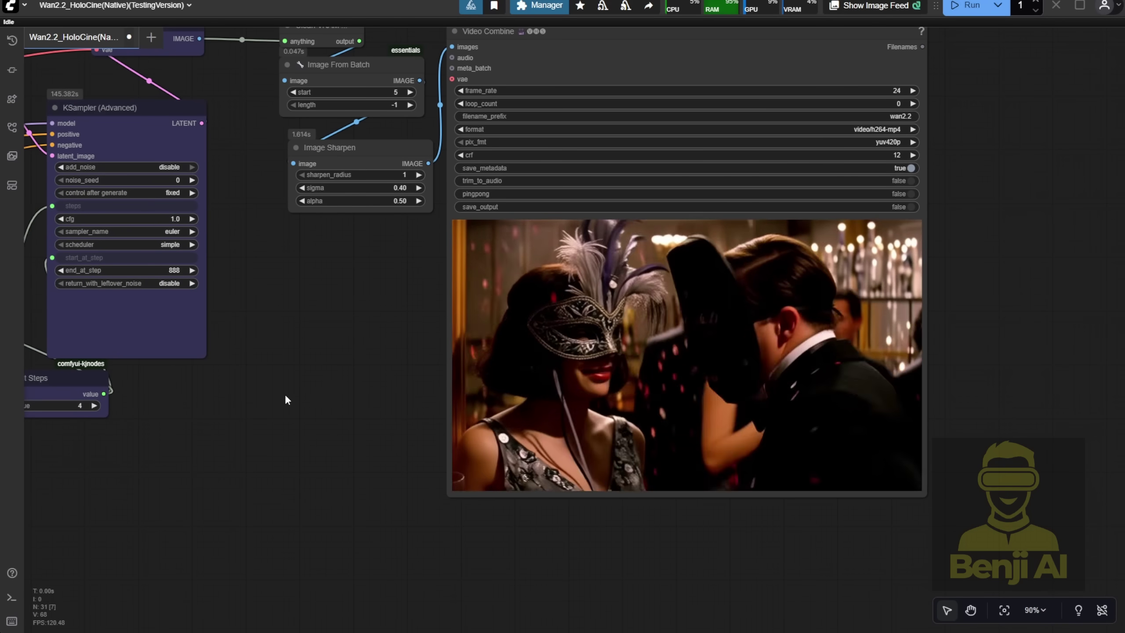
{"action": "scroll", "coordinate": [359, 392], "scroll_direction": "down", "scroll_amount": 2}
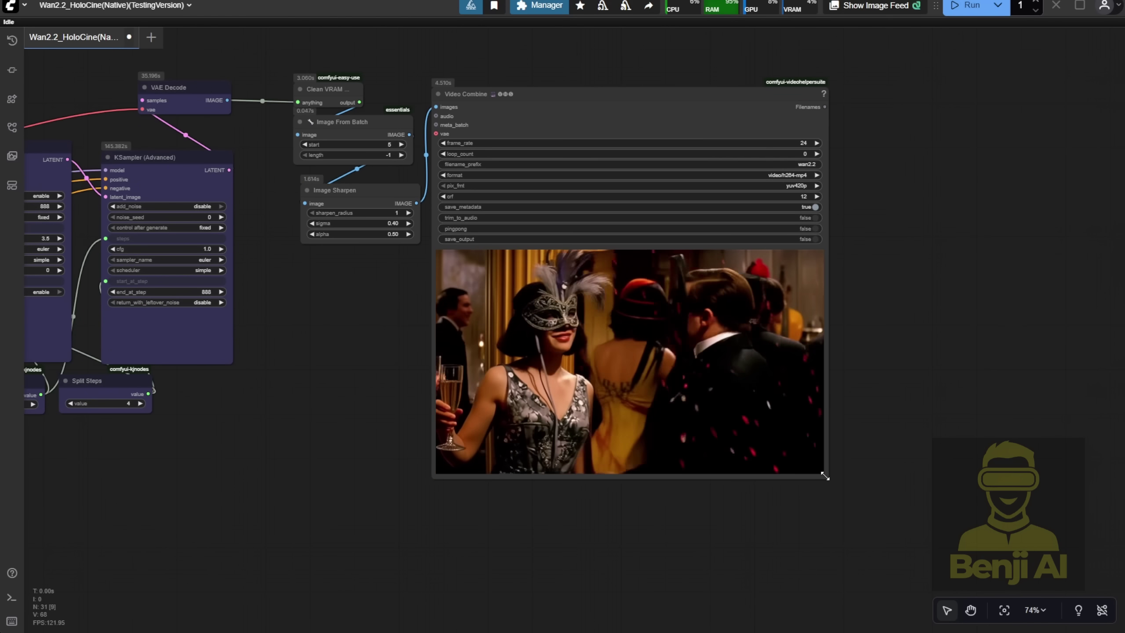
{"action": "left_click_drag", "start_coordinate": [825, 476], "coordinate": [936, 540]}
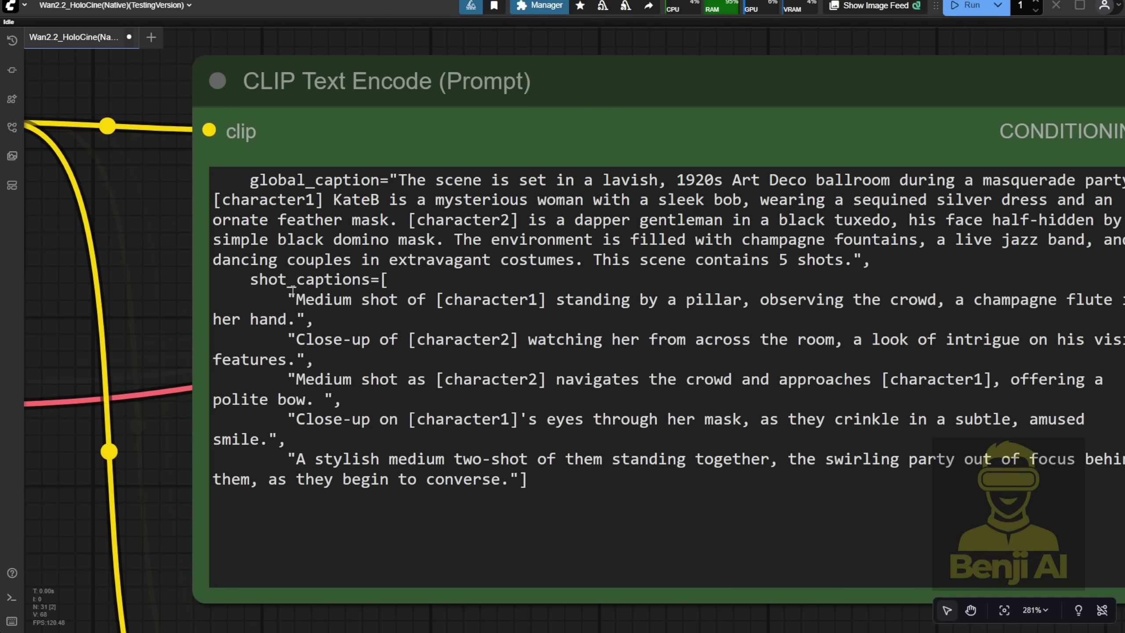
{"action": "scroll", "coordinate": [293, 289], "scroll_direction": "down", "scroll_amount": 1}
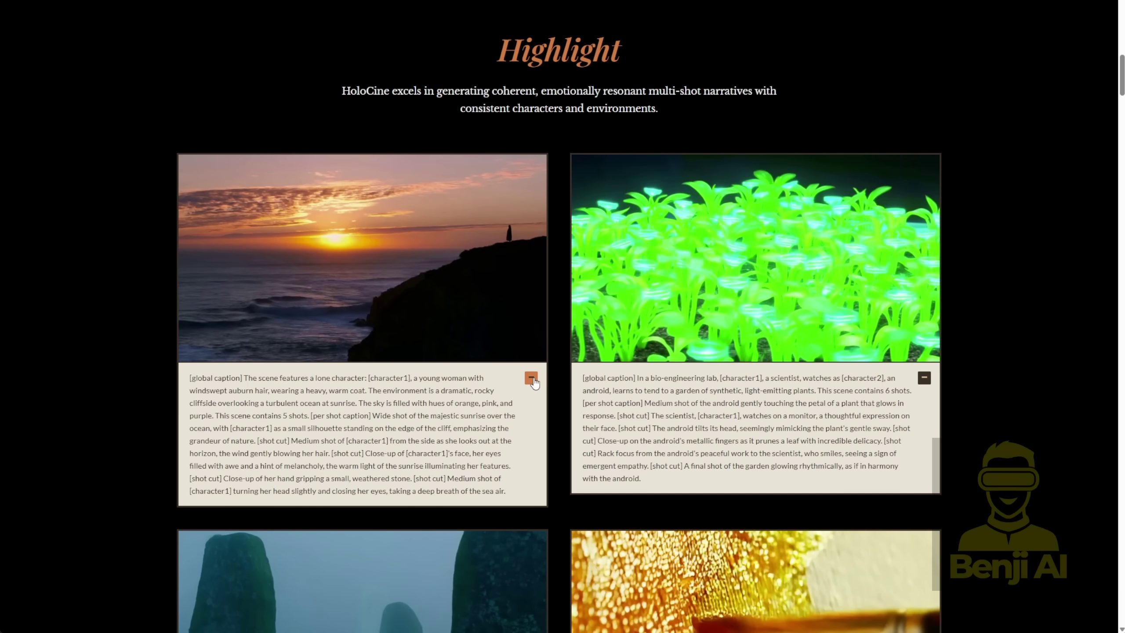
Step: Collapse and re-expand the sunset cliff caption, then select its opening scene description
{"action": "left_click", "coordinate": [532, 379]}
{"action": "left_click", "coordinate": [531, 378]}
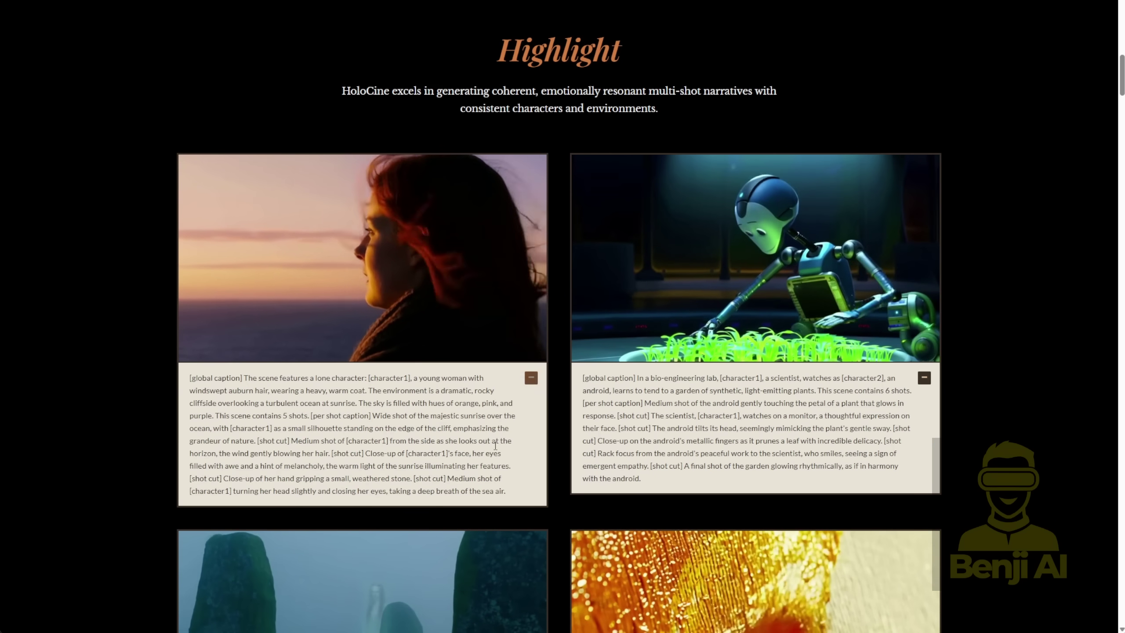
{"action": "left_click_drag", "start_coordinate": [506, 491], "coordinate": [190, 376]}
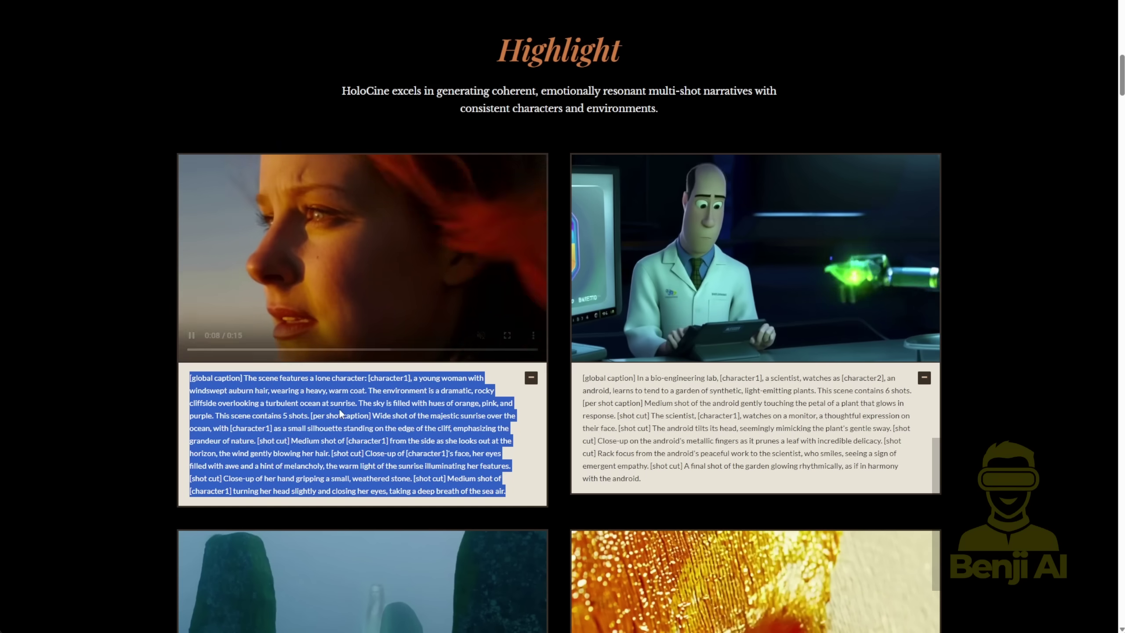
{"action": "left_click", "coordinate": [246, 378]}
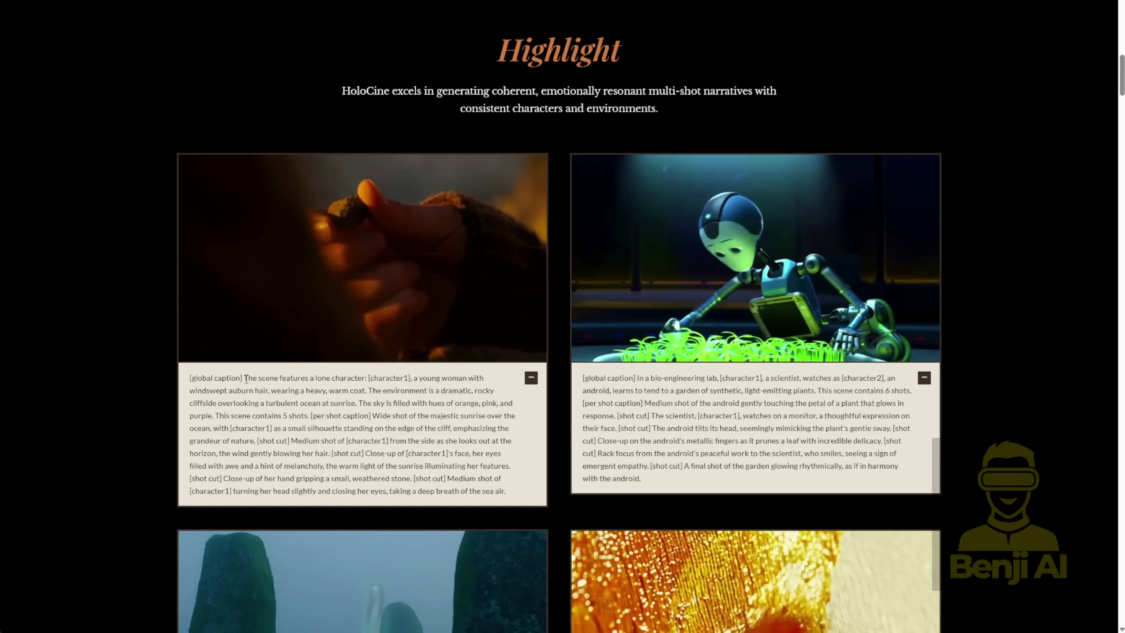
{"action": "left_click_drag", "start_coordinate": [246, 378], "coordinate": [359, 405]}
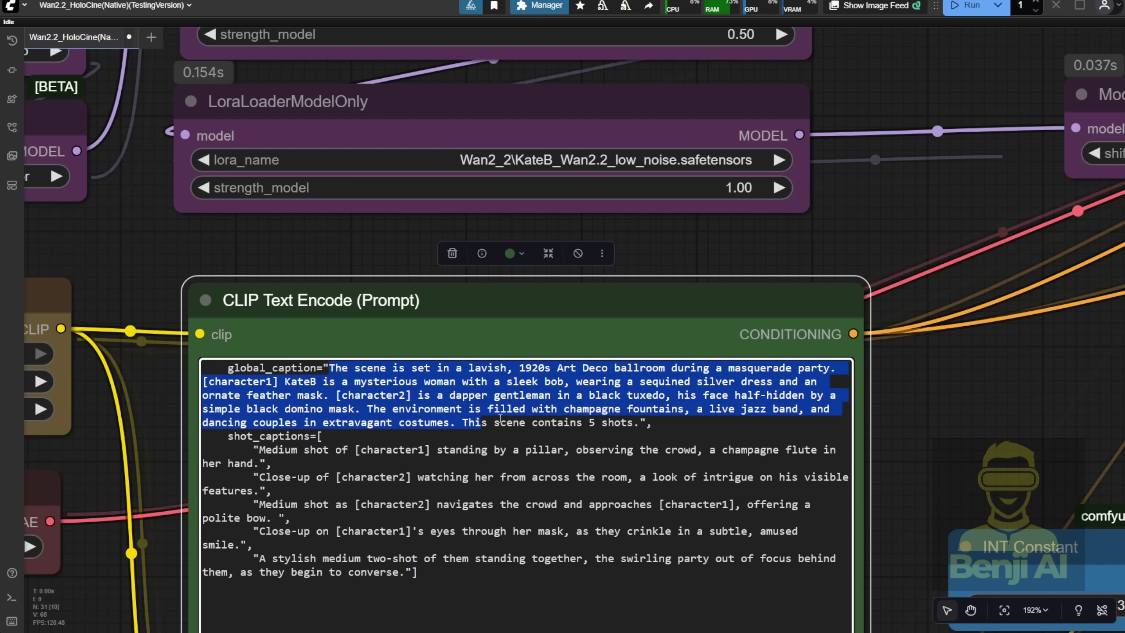
Step: Edit the prompt's global_caption and shot_captions into the five sunrise cliff shots
{"action": "left_click_drag", "start_coordinate": [565, 422], "coordinate": [641, 419]}
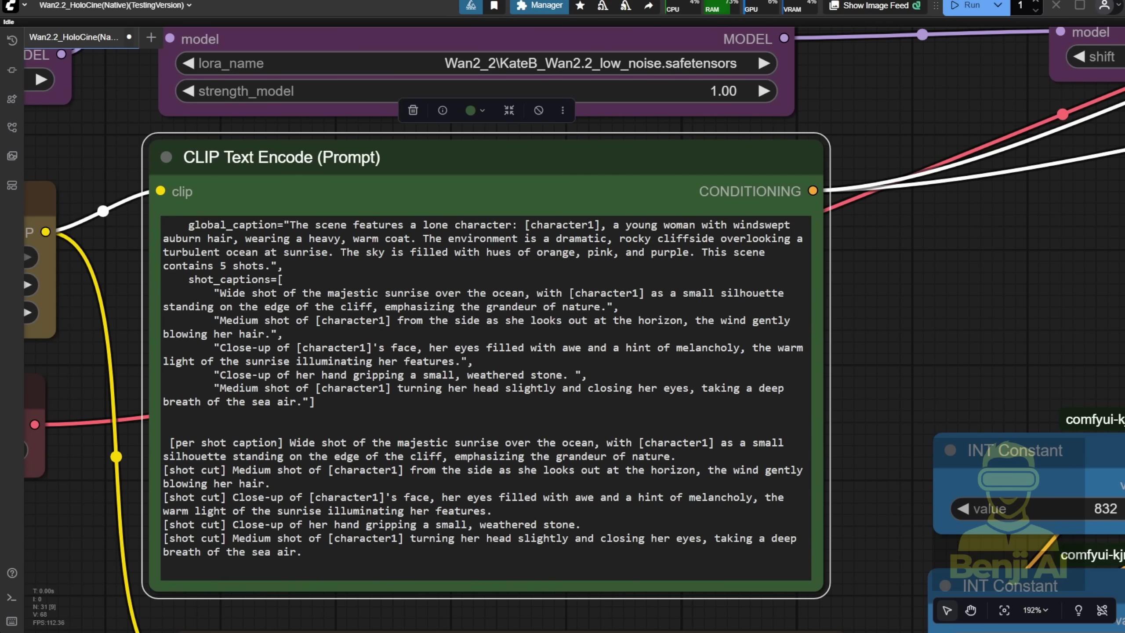
{"action": "left_click", "coordinate": [500, 403]}
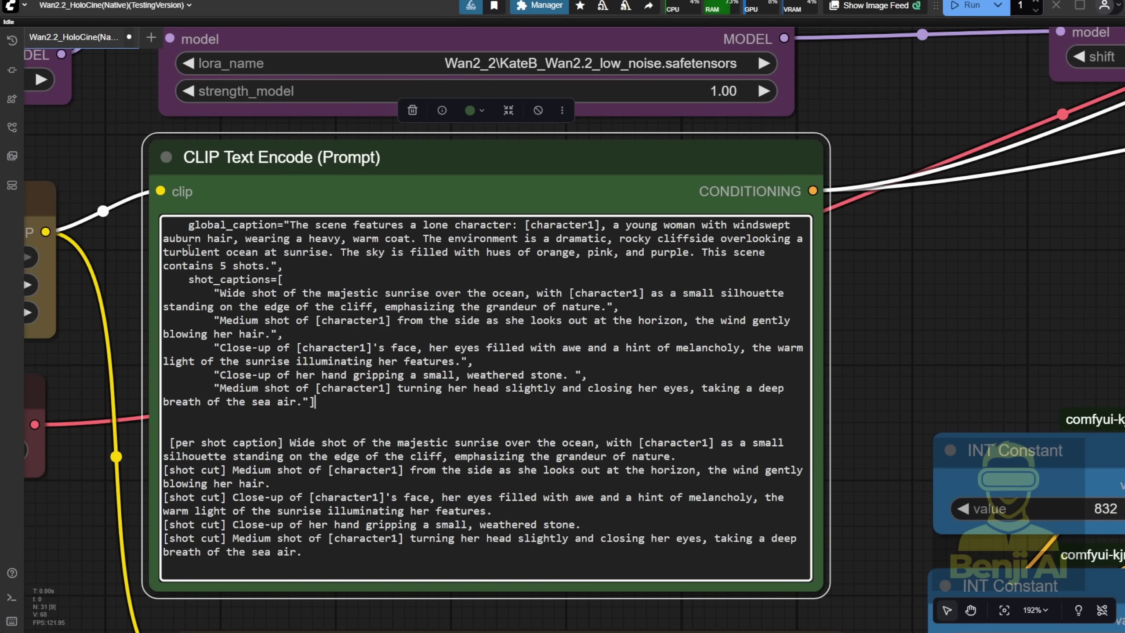
{"action": "left_click_drag", "start_coordinate": [188, 224], "coordinate": [318, 413]}
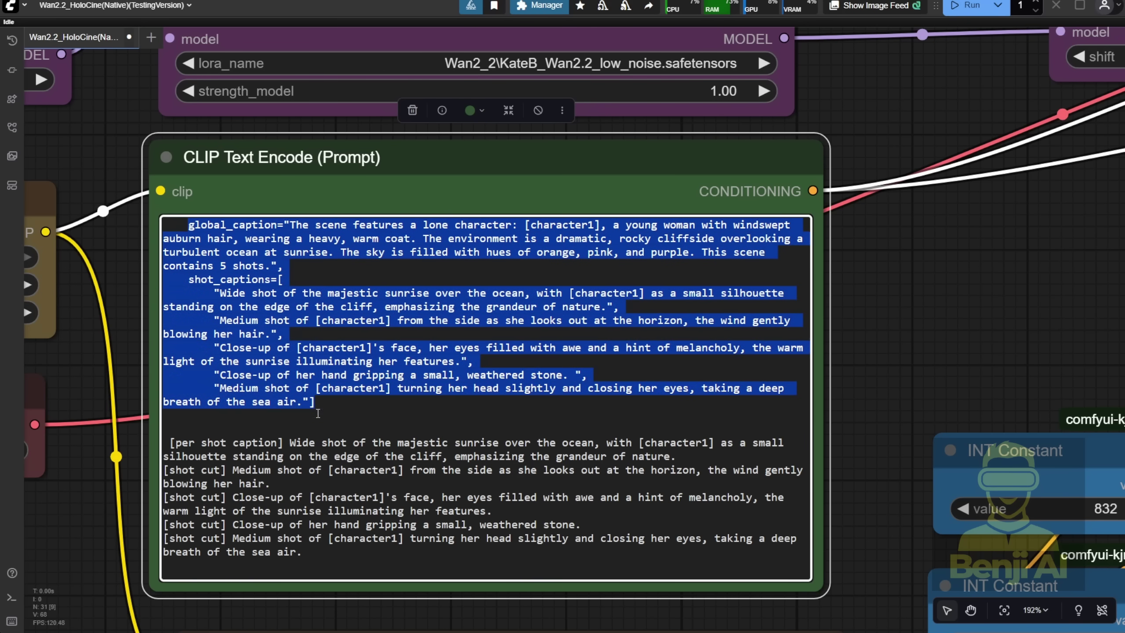
{"action": "left_click", "coordinate": [317, 414]}
{"action": "left_click_drag", "start_coordinate": [947, 359], "coordinate": [932, 308]}
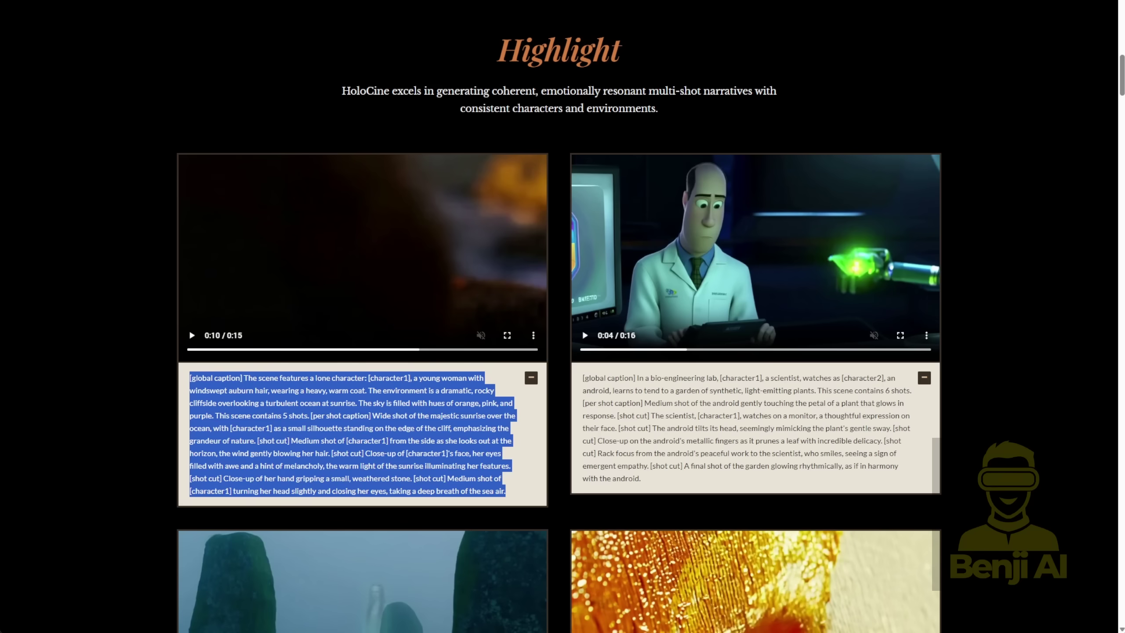
{"action": "left_click_drag", "start_coordinate": [189, 378], "coordinate": [309, 415]}
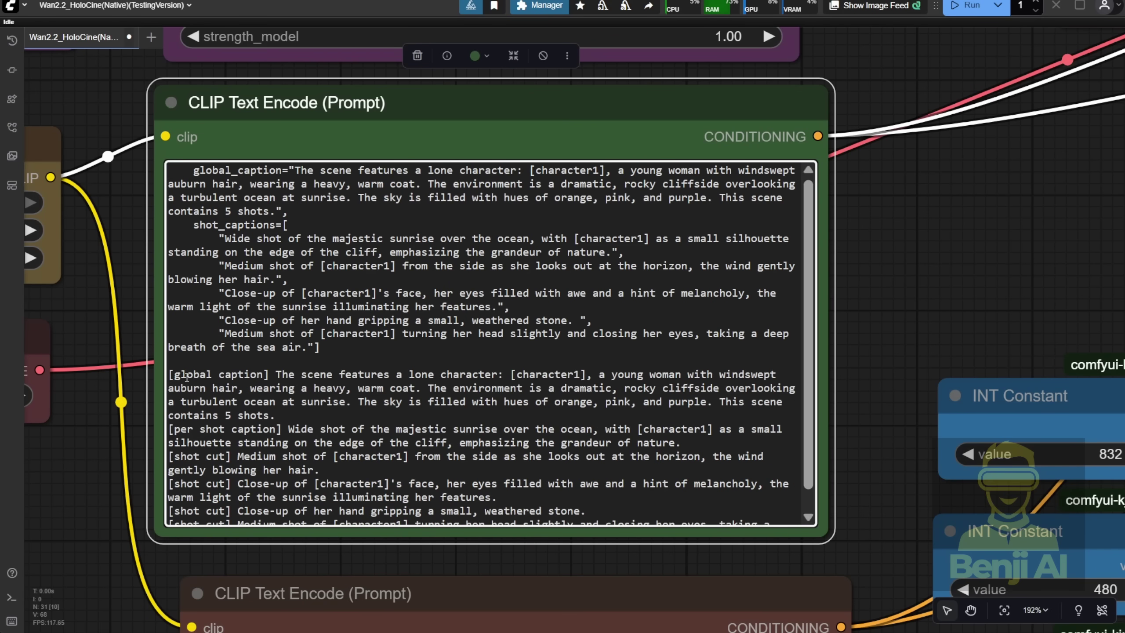
{"action": "left_click_drag", "start_coordinate": [199, 378], "coordinate": [318, 412]}
{"action": "left_click", "coordinate": [288, 428]}
{"action": "scroll", "coordinate": [238, 432], "scroll_direction": "down", "scroll_amount": 1}
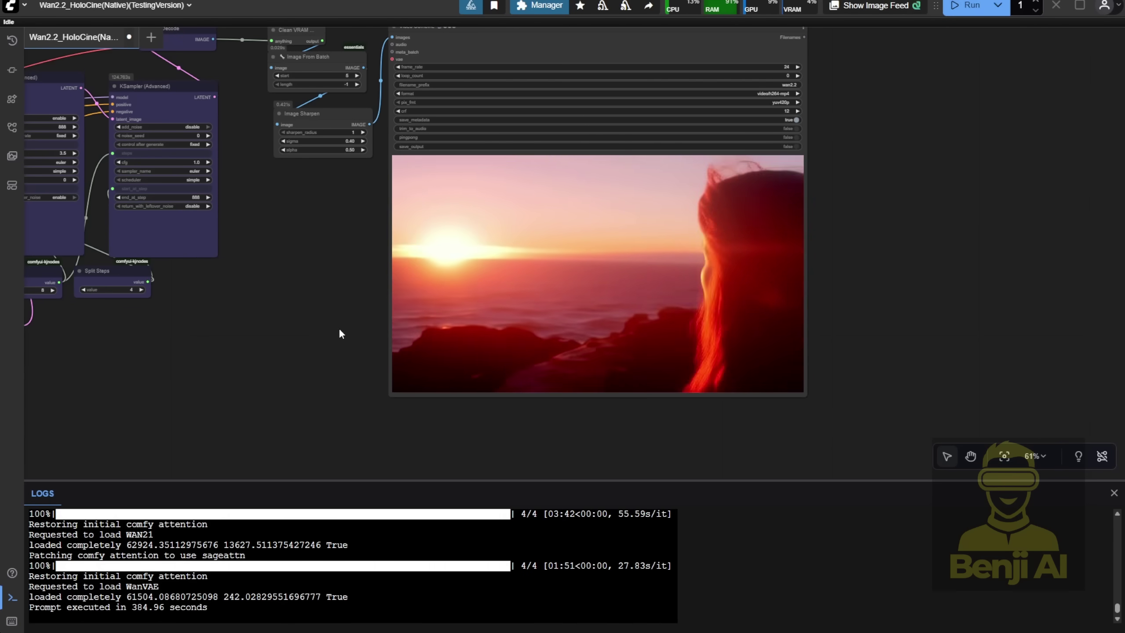
Step: Bring the sunrise video into view and highlight the 3:42 and 1:51 sampling times in Logs
{"action": "left_click_drag", "start_coordinate": [861, 271], "coordinate": [788, 304]}
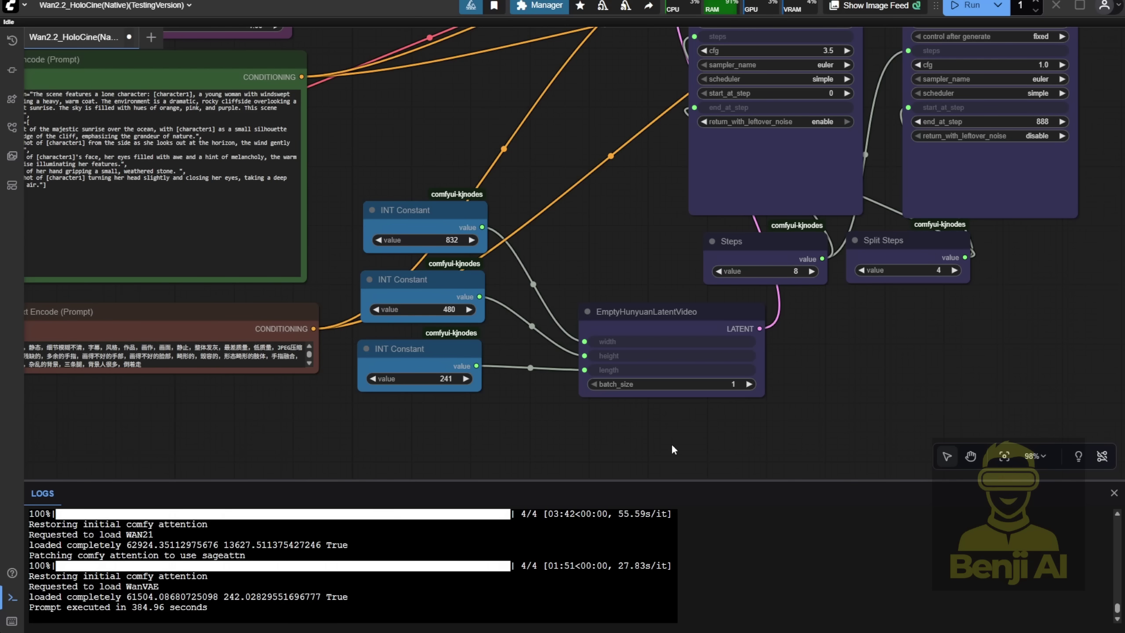
{"action": "scroll", "coordinate": [537, 424], "scroll_direction": "down", "scroll_amount": 3}
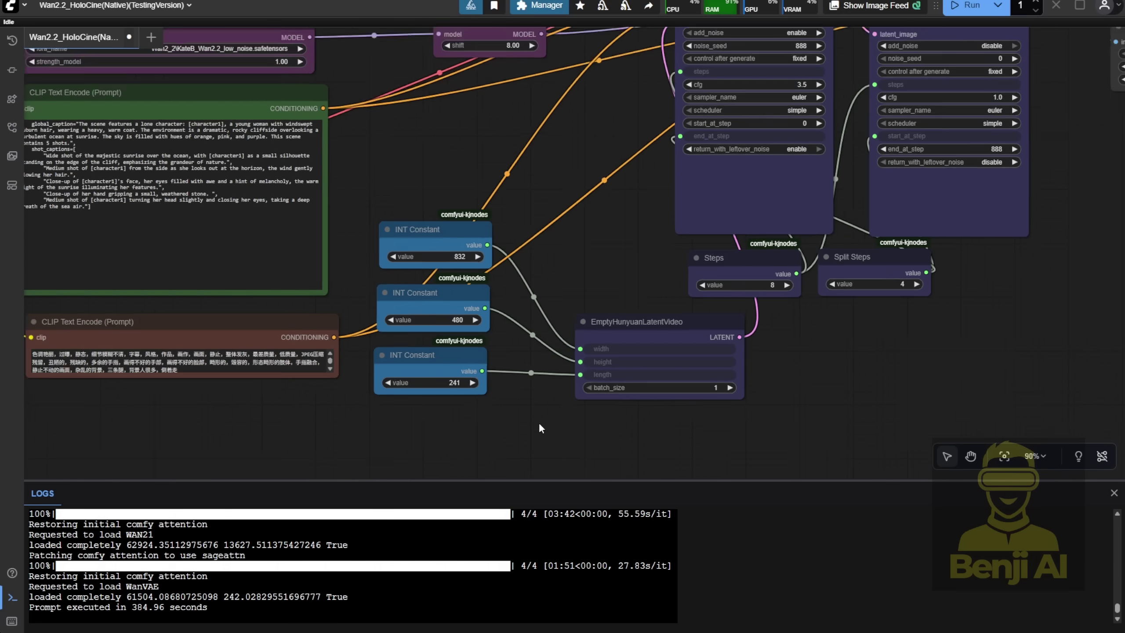
{"action": "left_click_drag", "start_coordinate": [551, 432], "coordinate": [222, 473]}
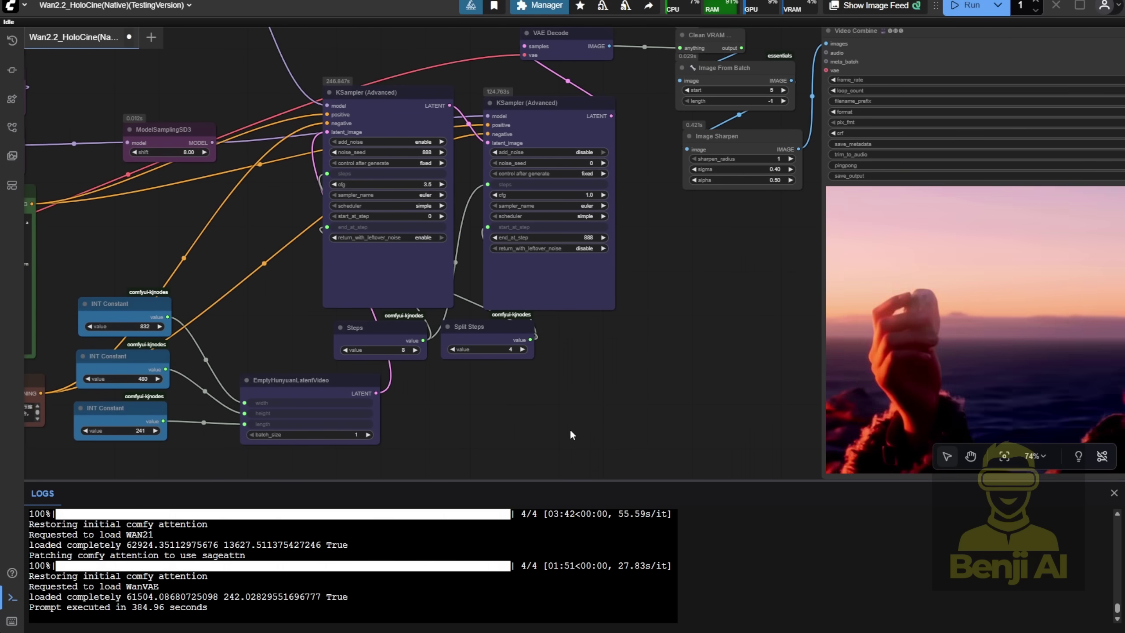
{"action": "left_click_drag", "start_coordinate": [569, 483], "coordinate": [570, 461]}
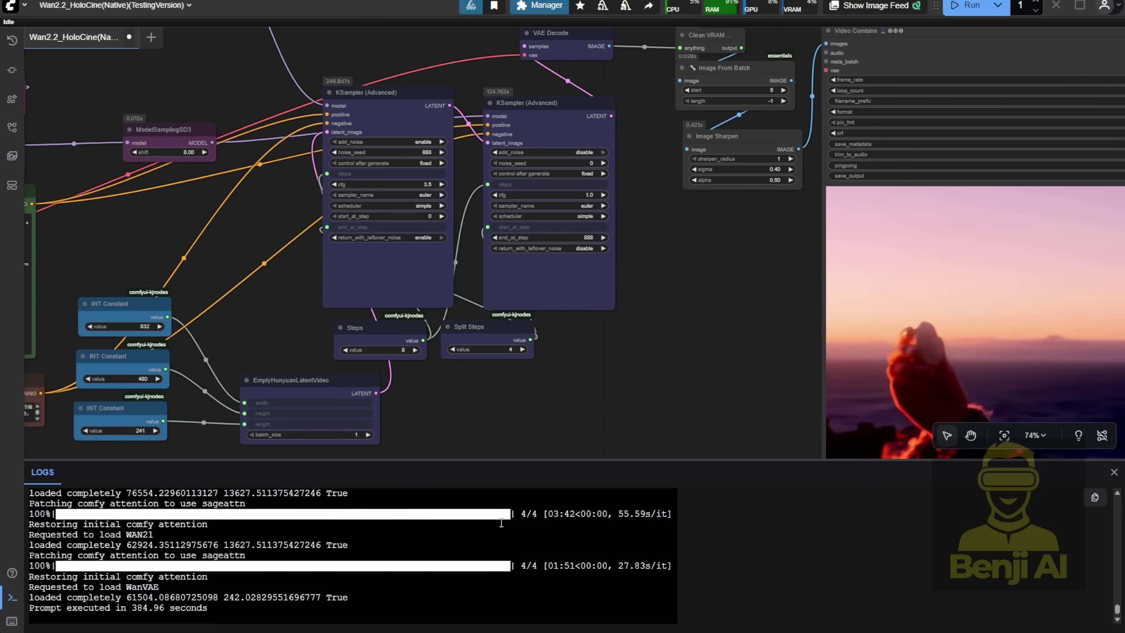
{"action": "left_click_drag", "start_coordinate": [554, 514], "coordinate": [645, 511]}
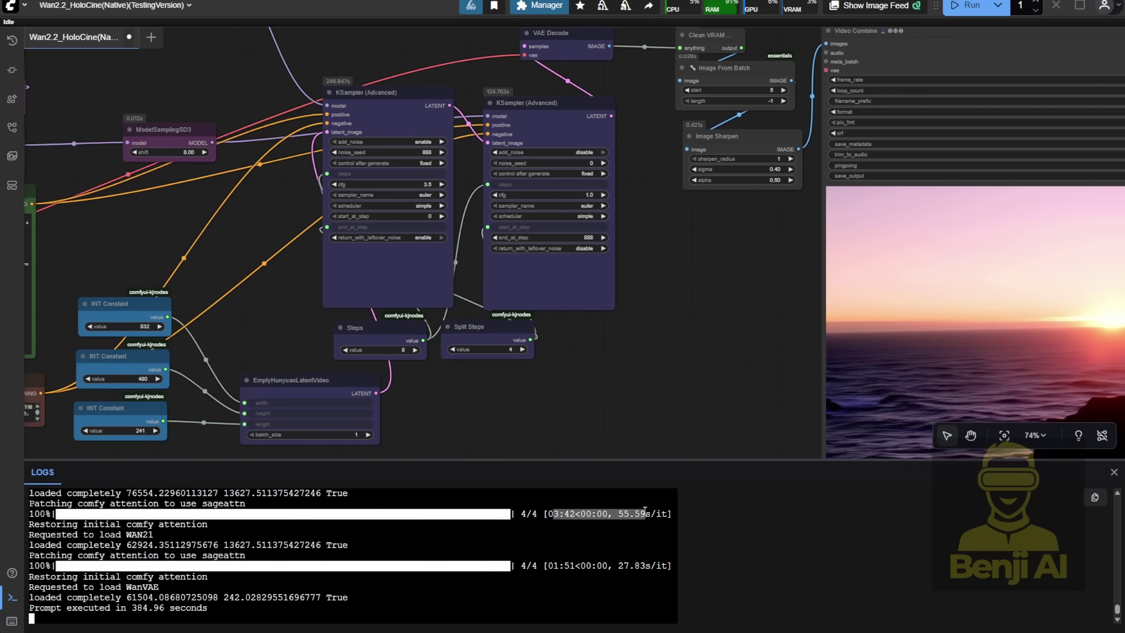
{"action": "left_click", "coordinate": [389, 108]}
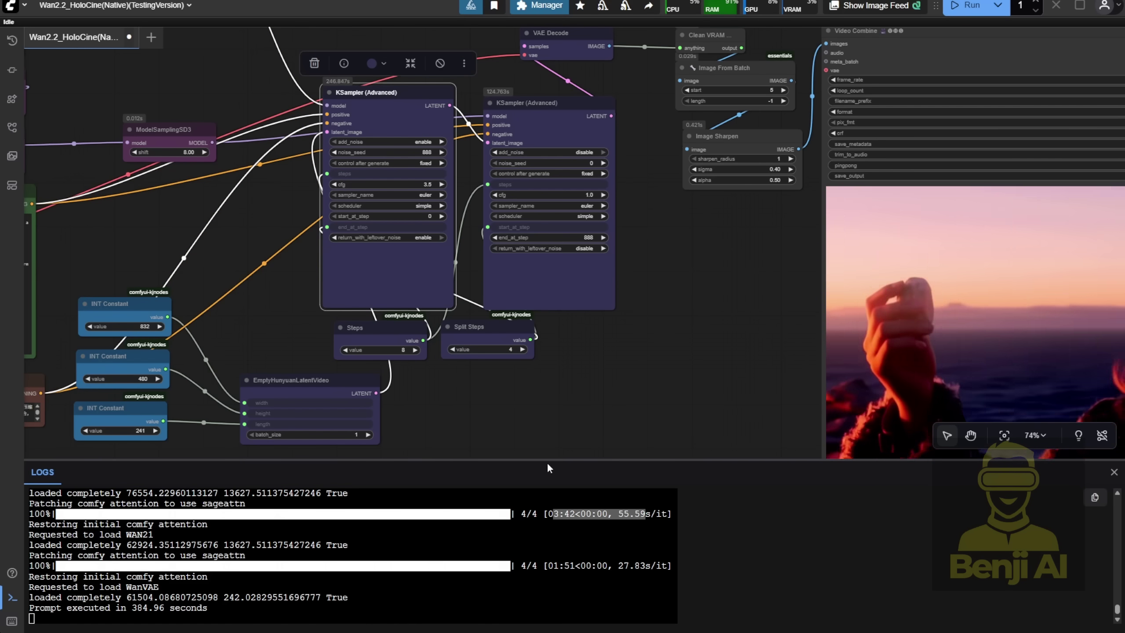
{"action": "scroll", "coordinate": [531, 399], "scroll_direction": "up", "scroll_amount": 3}
{"action": "left_click", "coordinate": [551, 568]}
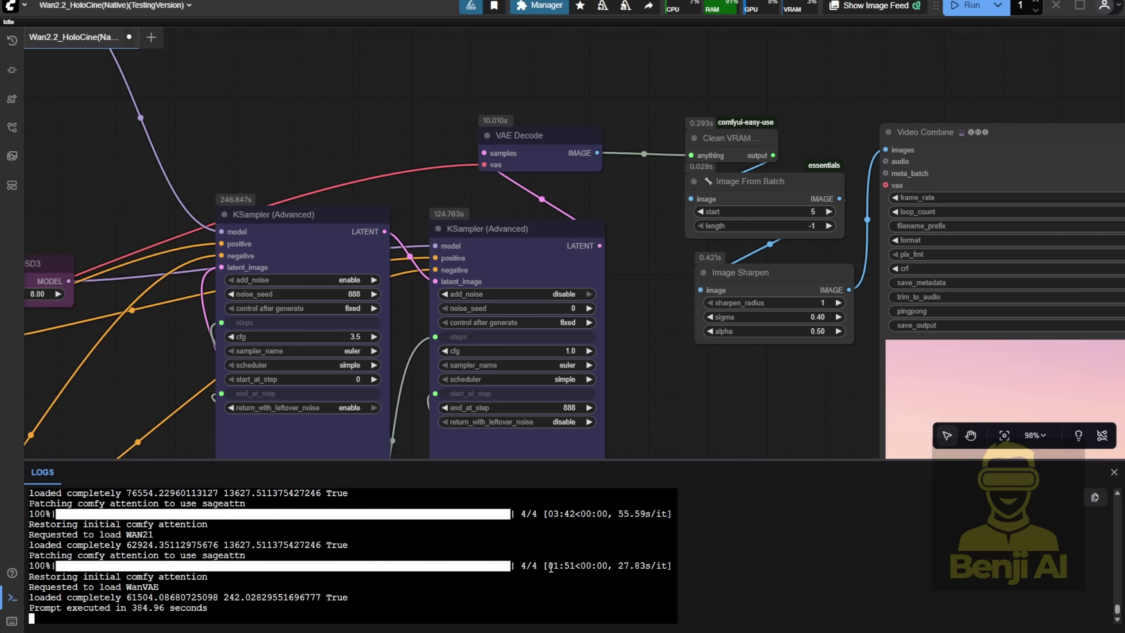
{"action": "left_click_drag", "start_coordinate": [643, 569], "coordinate": [548, 568]}
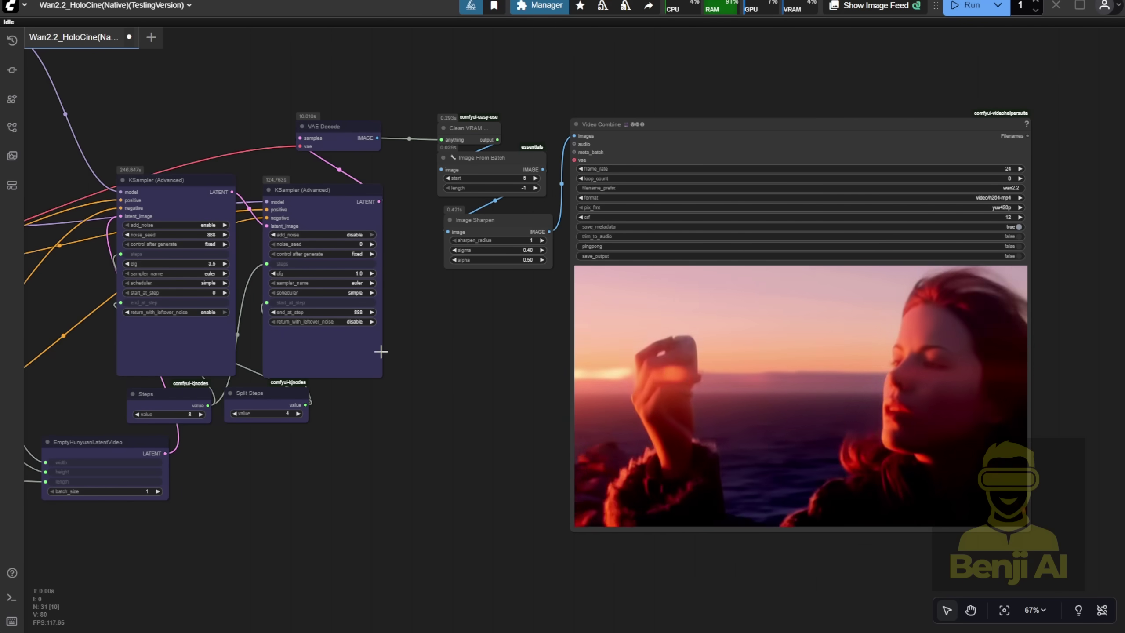
Step: Nudge the second KSampler left and recentre the sunrise video preview
{"action": "mouse_move", "coordinate": [381, 352]}
{"action": "left_mouse_down"}
{"action": "mouse_move", "coordinate": [773, 442]}
{"action": "mouse_move", "coordinate": [368, 355]}
{"action": "left_mouse_up"}
{"action": "left_click_drag", "start_coordinate": [408, 346], "coordinate": [766, 470]}
{"action": "scroll", "coordinate": [507, 341], "scroll_direction": "up", "scroll_amount": 3}
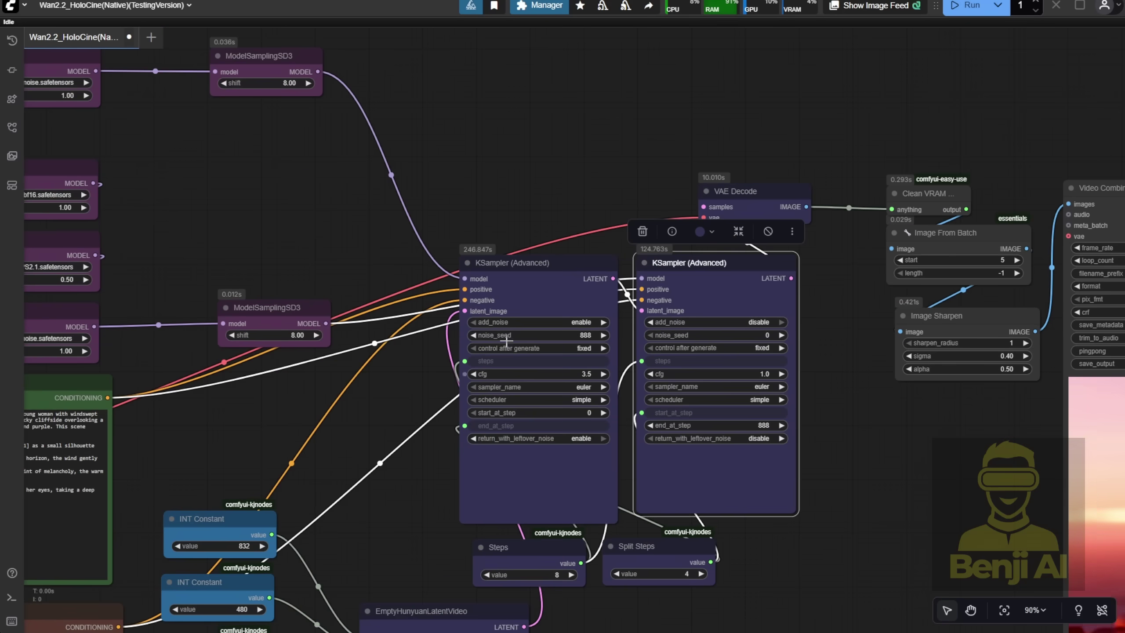
{"action": "left_click_drag", "start_coordinate": [335, 460], "coordinate": [172, 278]}
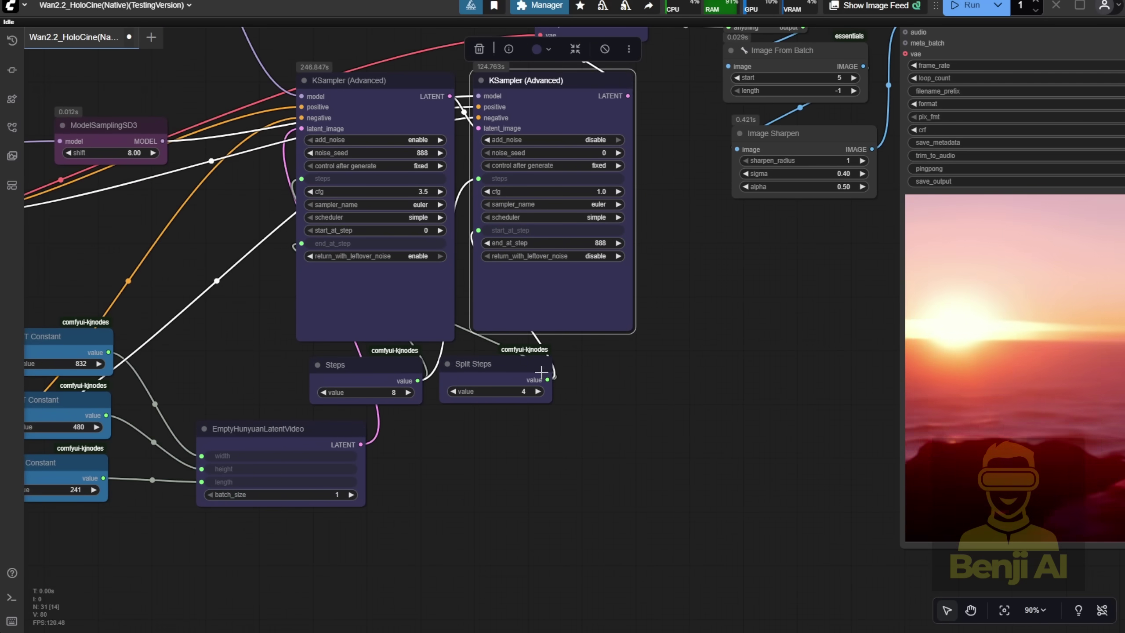
{"action": "scroll", "coordinate": [709, 445], "scroll_direction": "down", "scroll_amount": 3}
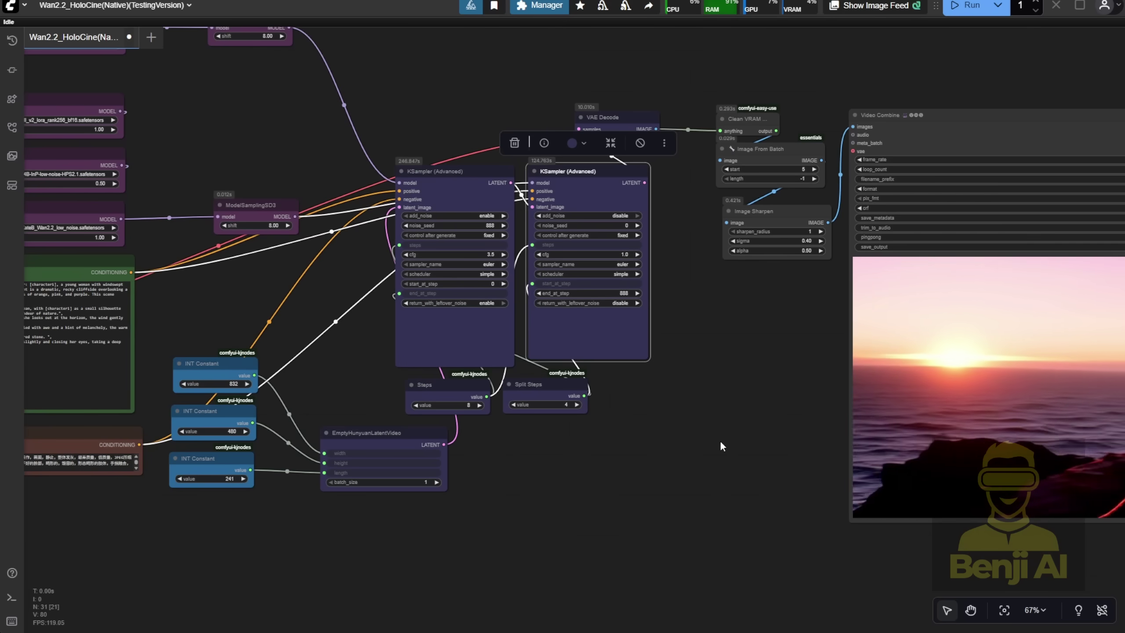
{"action": "left_click_drag", "start_coordinate": [720, 447], "coordinate": [212, 407]}
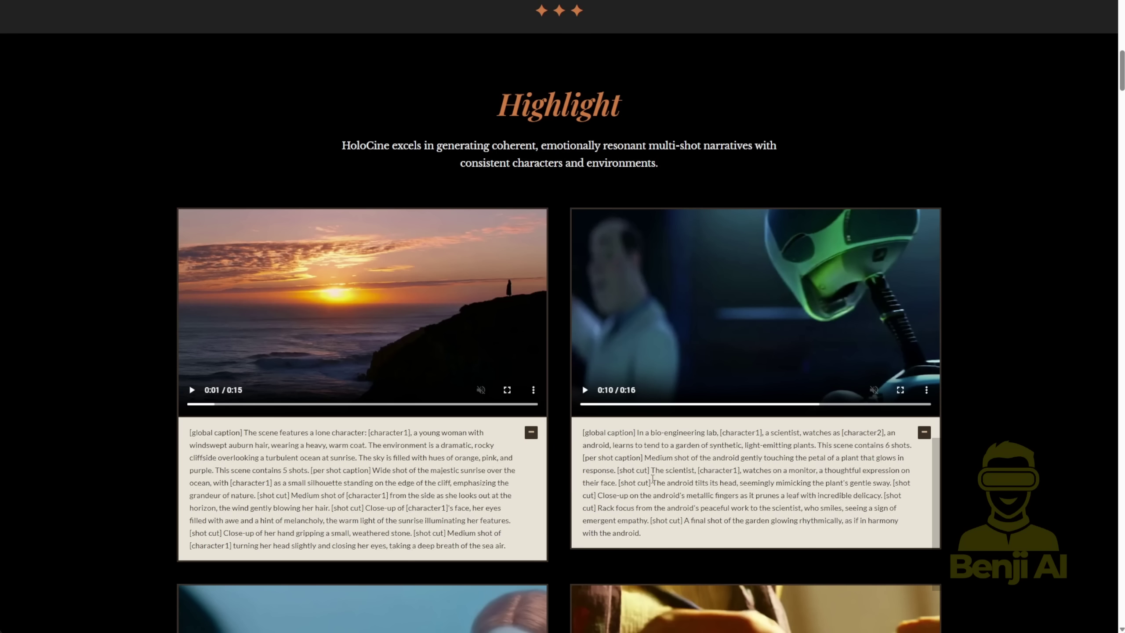
Step: Collapse and re-expand the robot-lab caption, then select its entire text
{"action": "left_click", "coordinate": [924, 433]}
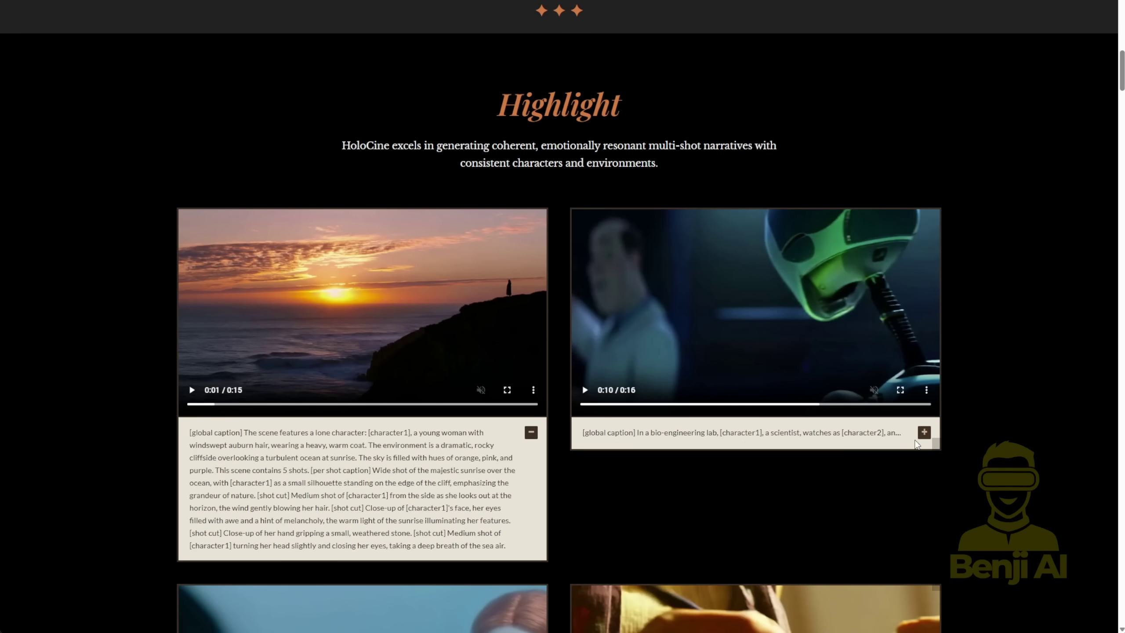
{"action": "left_click", "coordinate": [923, 433]}
{"action": "left_click_drag", "start_coordinate": [674, 543], "coordinate": [576, 431]}
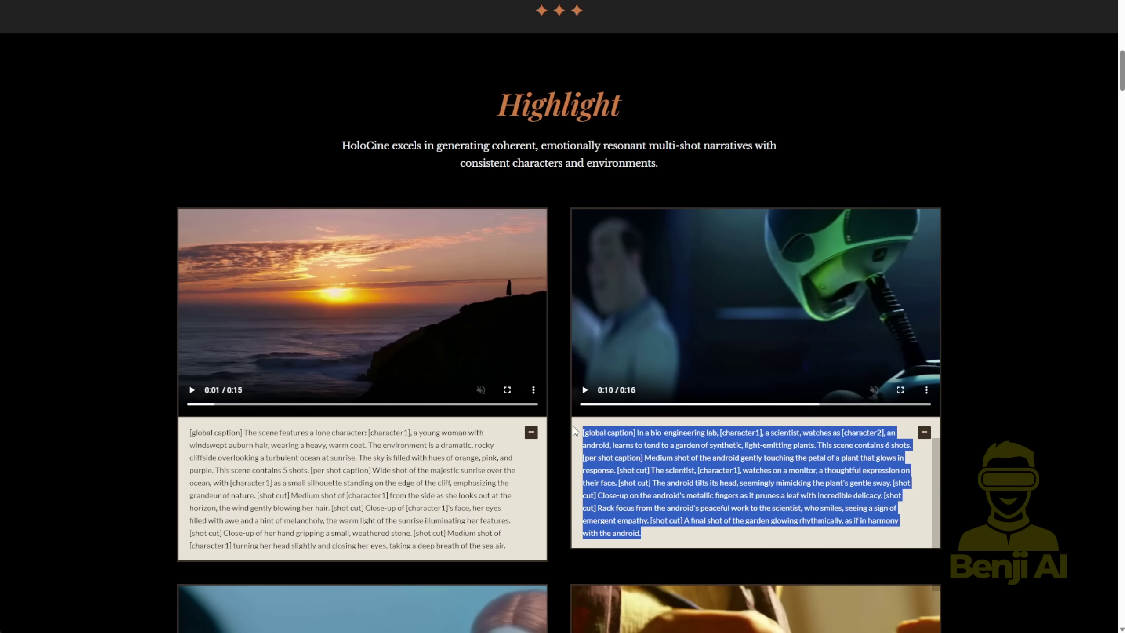
Step: Adjust line breaks so each shot caption of the robot-lab prompt sits on its own line
{"action": "scroll", "coordinate": [744, 461], "scroll_direction": "up", "scroll_amount": 3}
{"action": "scroll", "coordinate": [843, 464], "scroll_direction": "down", "scroll_amount": 3}
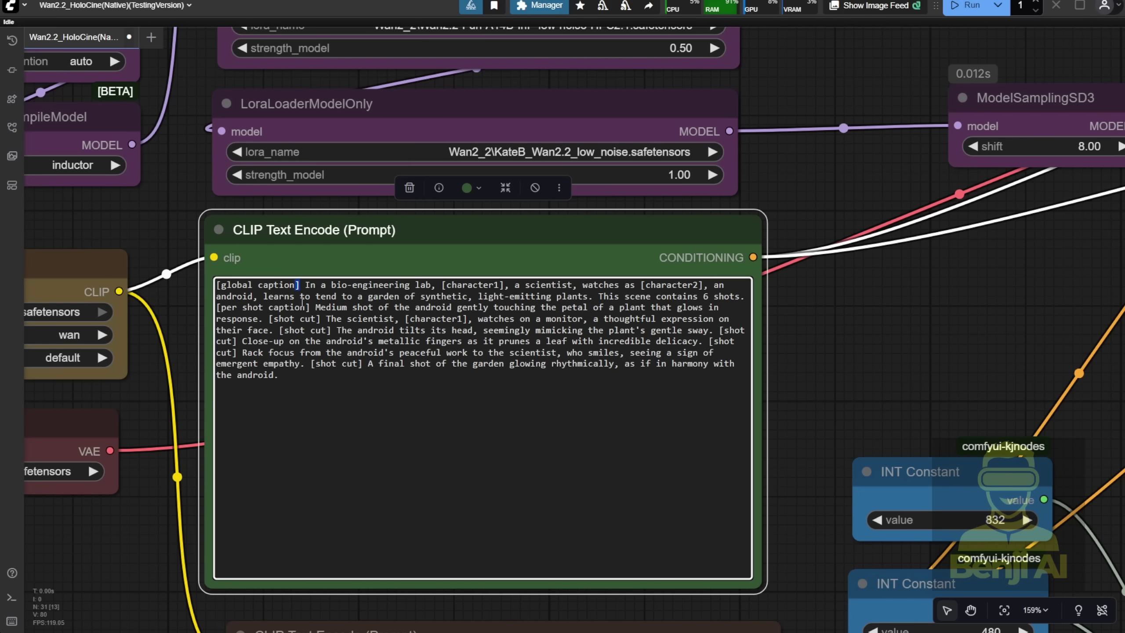
{"action": "key", "text": "Return"}
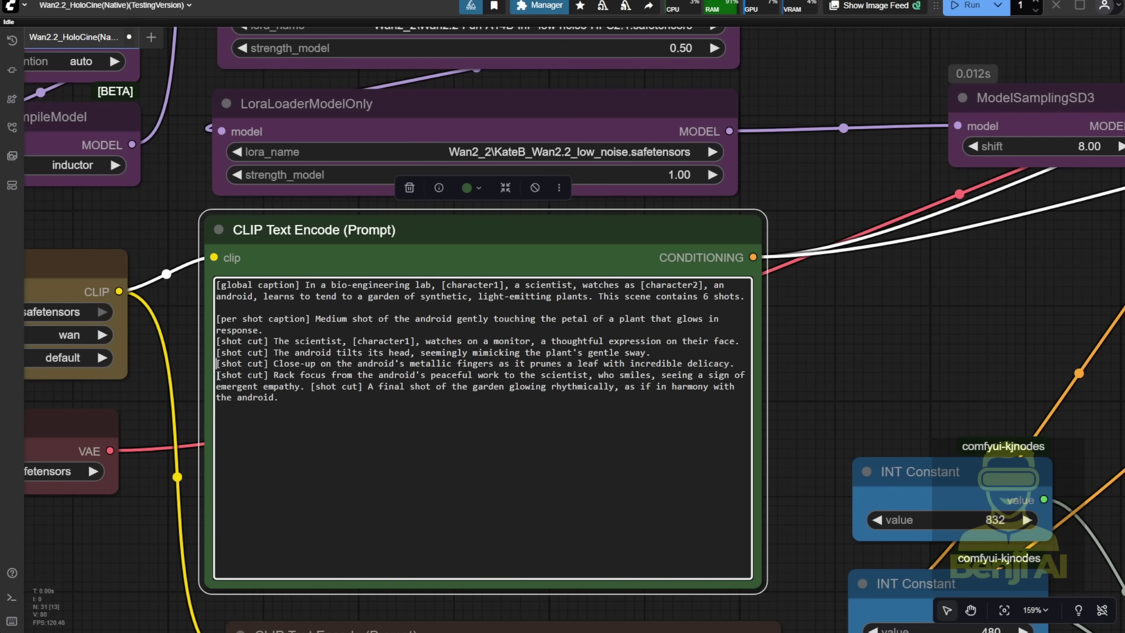
{"action": "left_click_drag", "start_coordinate": [310, 399], "coordinate": [219, 318]}
{"action": "left_click", "coordinate": [548, 425]}
{"action": "key", "text": "BackSpace"}
{"action": "scroll", "coordinate": [251, 308], "scroll_direction": "down", "scroll_amount": 7}
Step: Bypass both the high-noise and low-noise KateB LoRA loaders
{"action": "right_click", "coordinate": [356, 207]}
{"action": "left_click", "coordinate": [461, 430]}
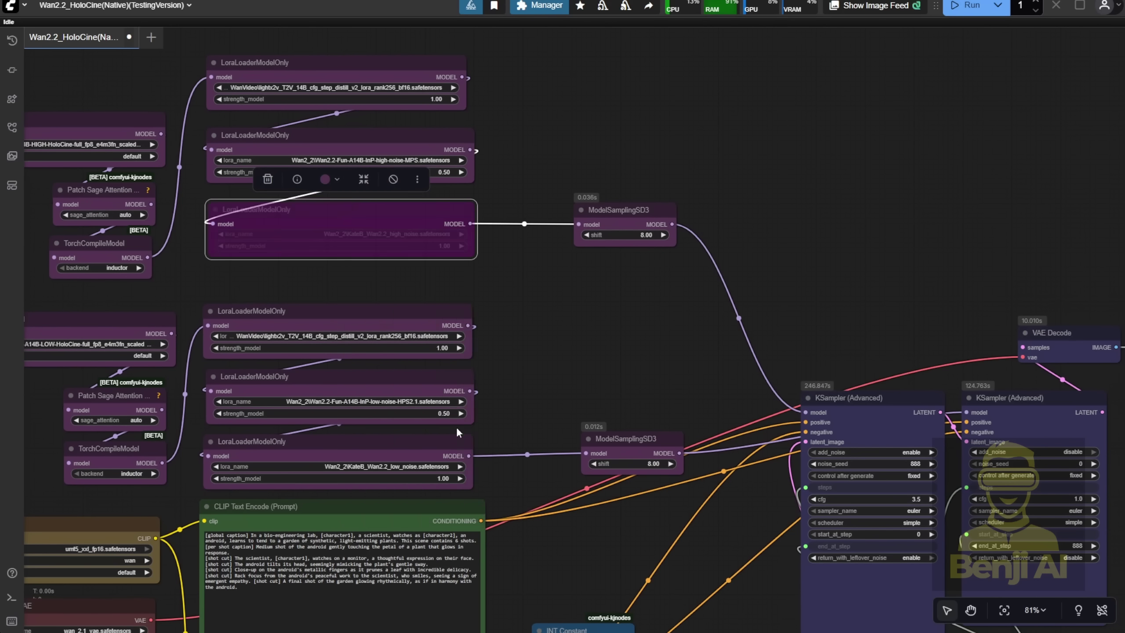
{"action": "right_click", "coordinate": [404, 451]}
{"action": "left_click", "coordinate": [443, 543]}
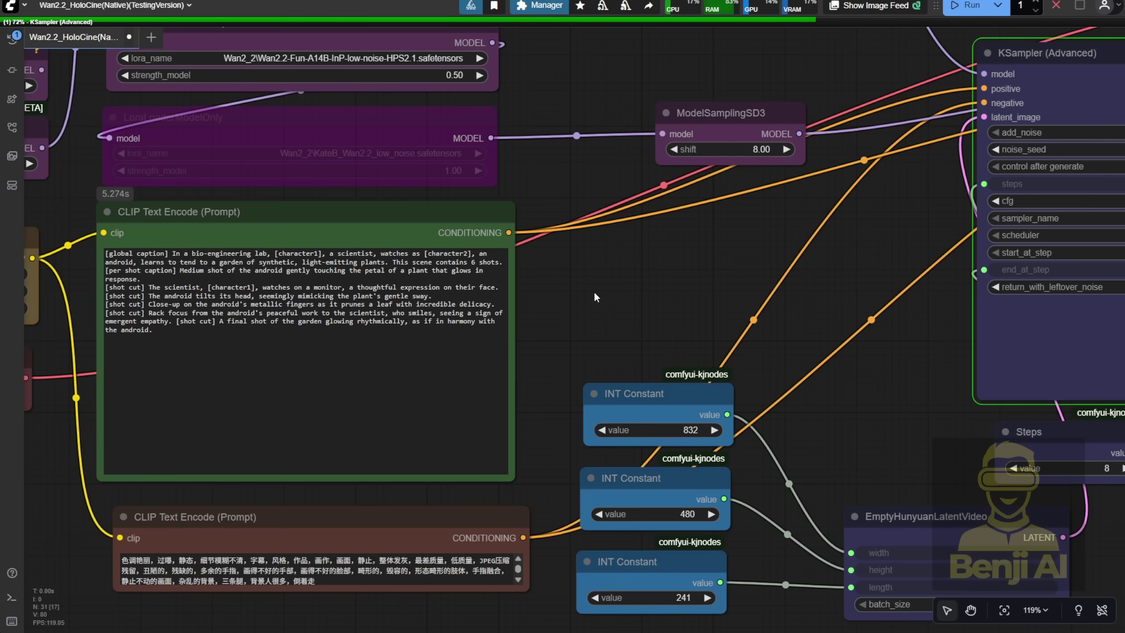
{"action": "scroll", "coordinate": [594, 291], "scroll_direction": "down", "scroll_amount": 8}
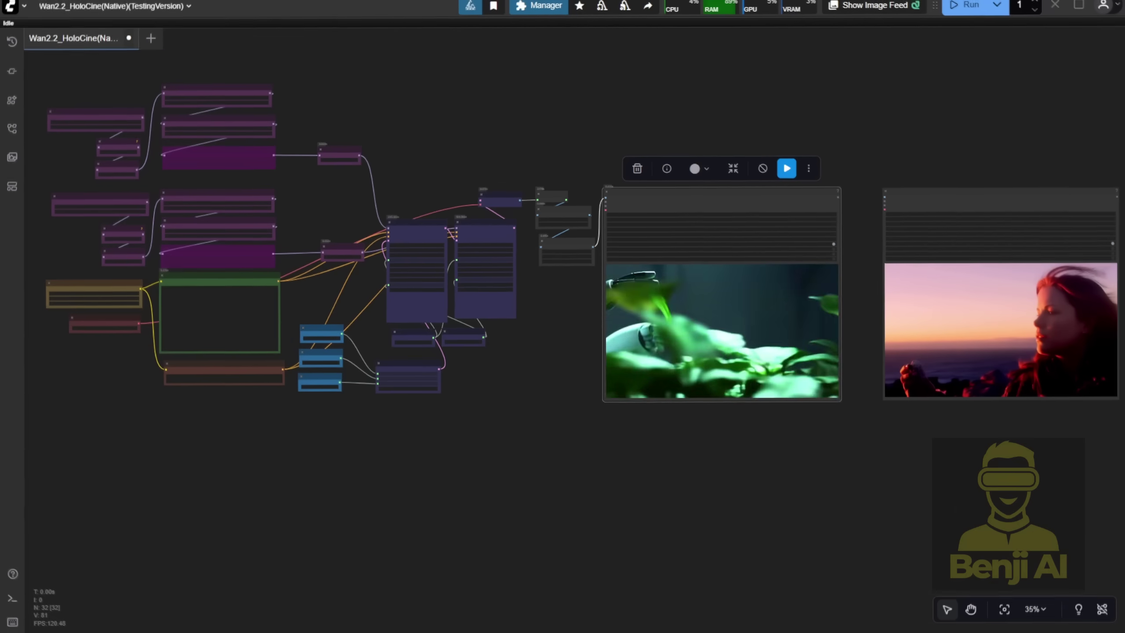
{"action": "left_click_drag", "start_coordinate": [632, 412], "coordinate": [555, 540]}
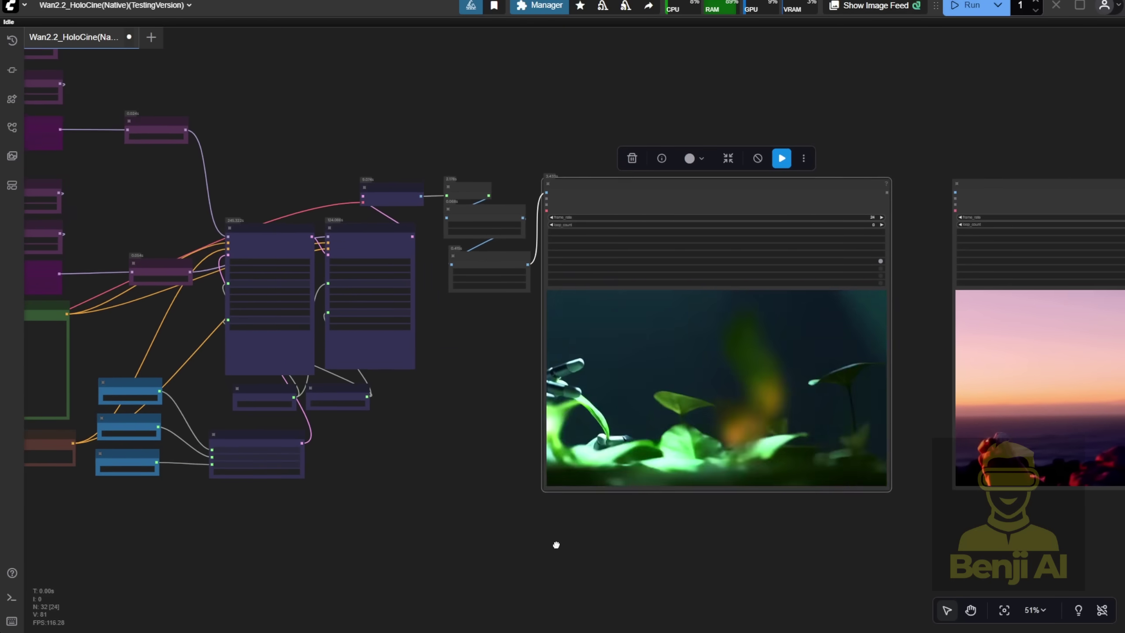
{"action": "scroll", "coordinate": [782, 328], "scroll_direction": "up", "scroll_amount": 4}
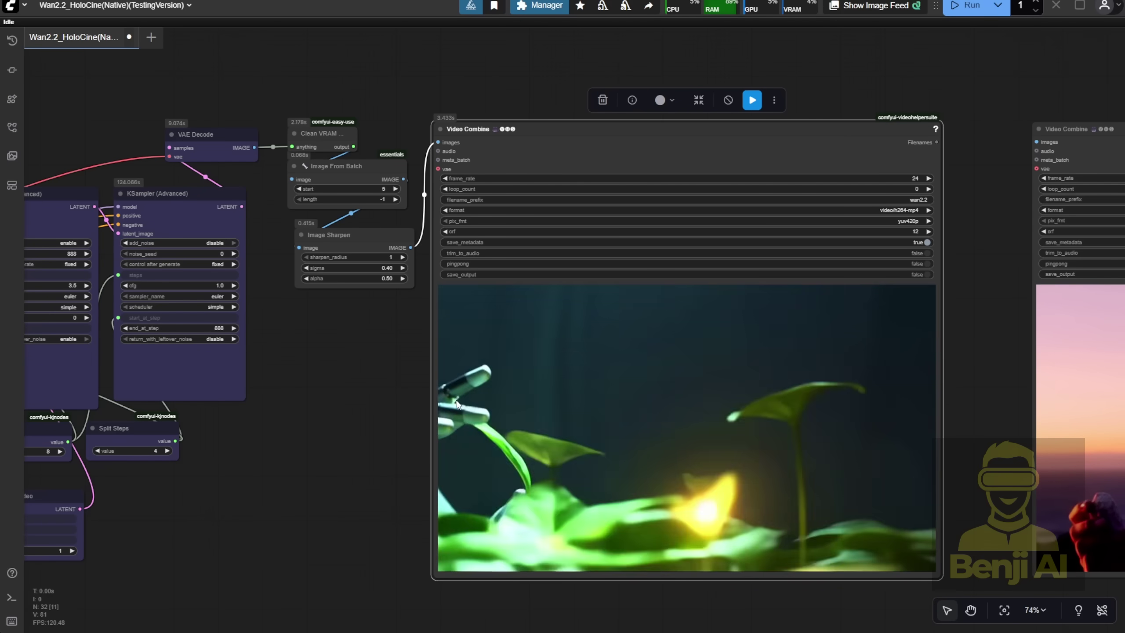
{"action": "scroll", "coordinate": [373, 476], "scroll_direction": "down", "scroll_amount": 5}
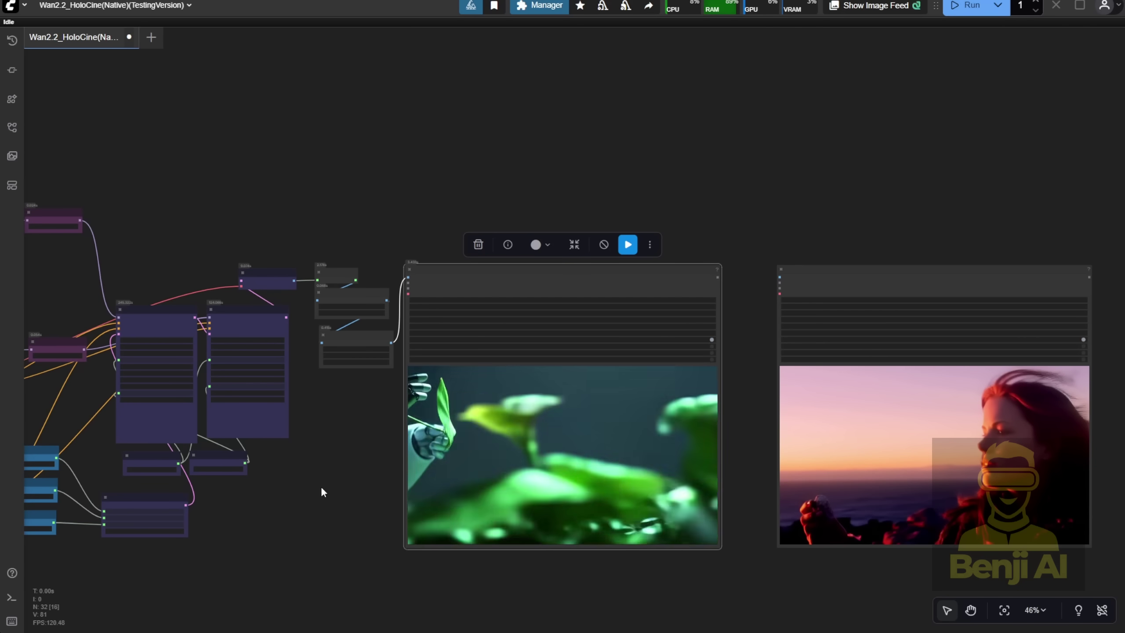
{"action": "left_click_drag", "start_coordinate": [321, 486], "coordinate": [708, 520]}
Step: Raise the lower ModelSamplingSD3 node, then pan back to the robot and sunrise video previews
{"action": "scroll", "coordinate": [468, 441], "scroll_direction": "up", "scroll_amount": 7}
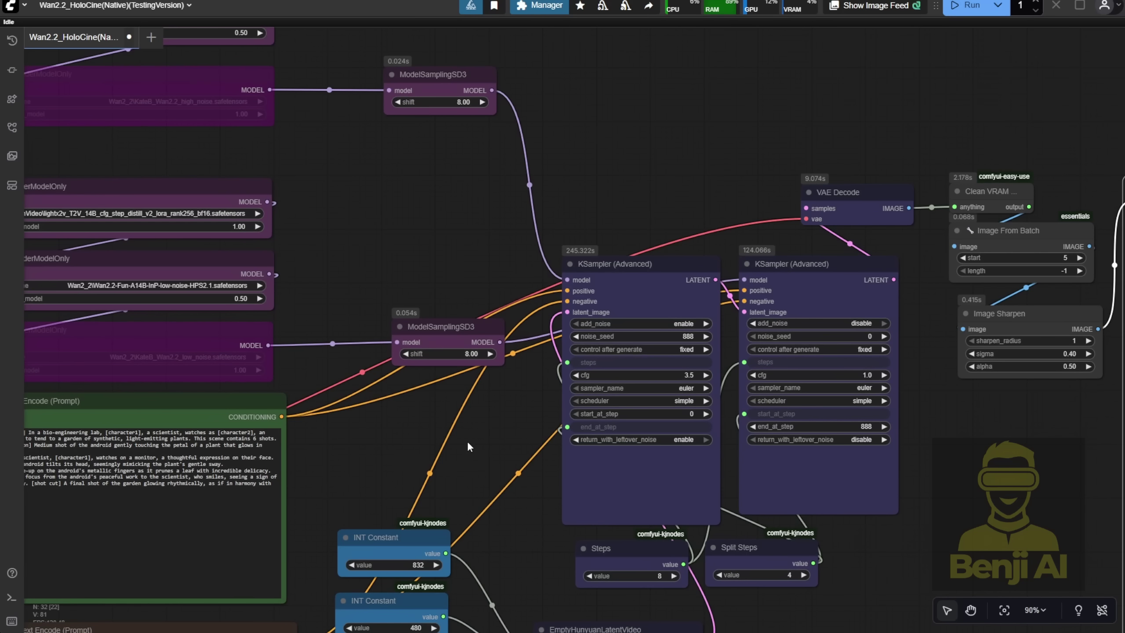
{"action": "left_click_drag", "start_coordinate": [481, 432], "coordinate": [361, 339]}
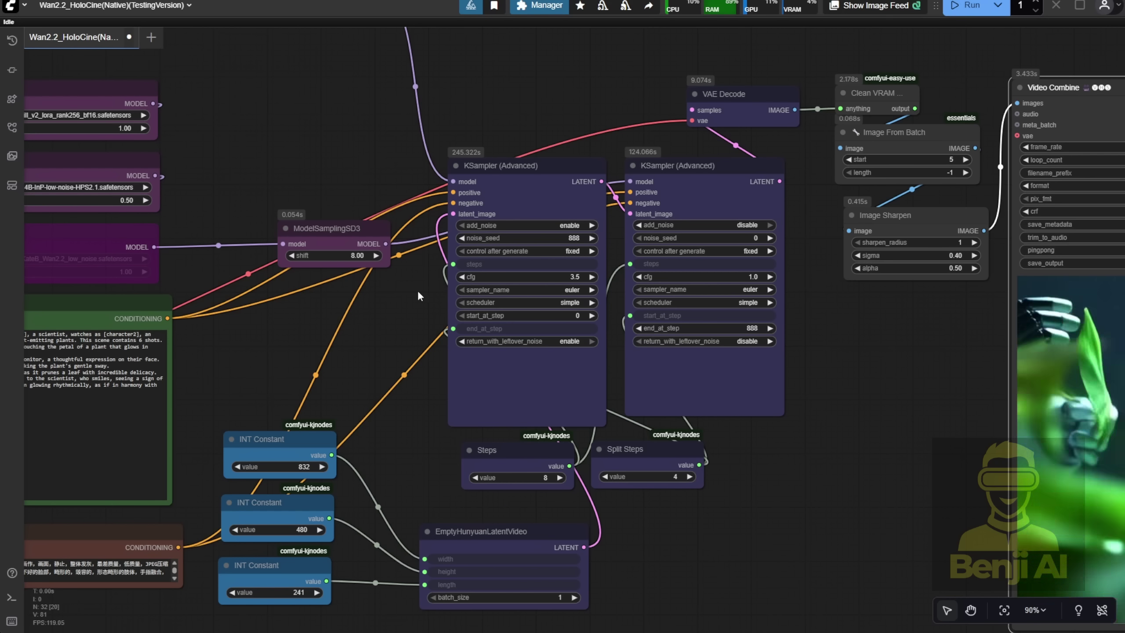
{"action": "left_click_drag", "start_coordinate": [369, 230], "coordinate": [367, 177]}
{"action": "scroll", "coordinate": [988, 514], "scroll_direction": "down", "scroll_amount": 1}
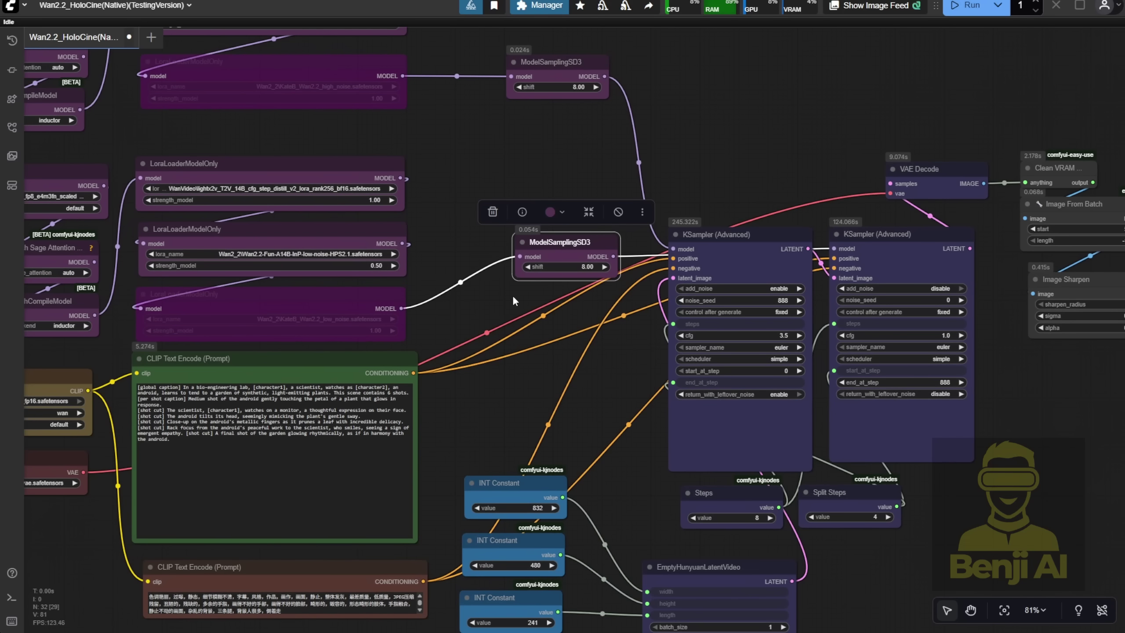
{"action": "left_click_drag", "start_coordinate": [513, 300], "coordinate": [603, 302]}
{"action": "scroll", "coordinate": [603, 302], "scroll_direction": "down", "scroll_amount": 2}
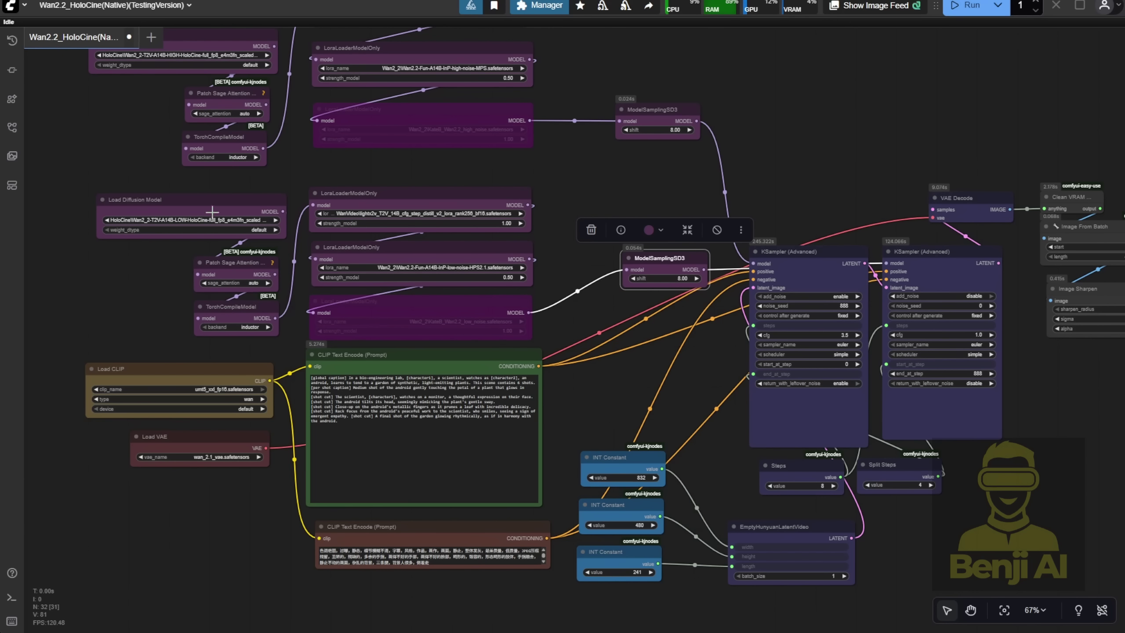
{"action": "left_click_drag", "start_coordinate": [965, 519], "coordinate": [491, 491]}
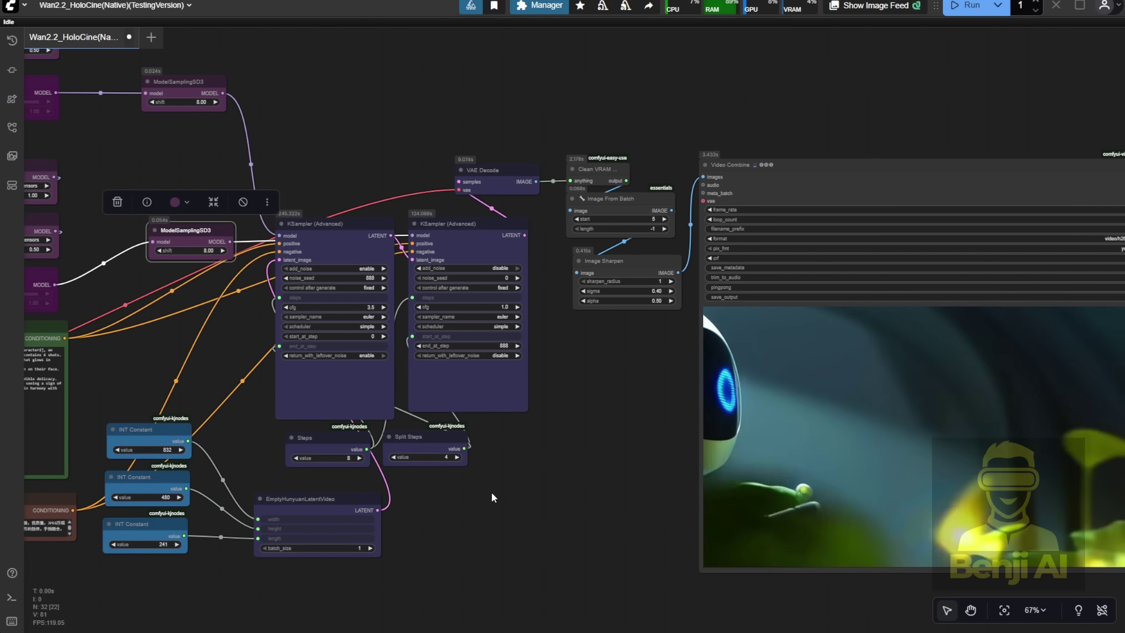
{"action": "scroll", "coordinate": [491, 495], "scroll_direction": "up", "scroll_amount": 8}
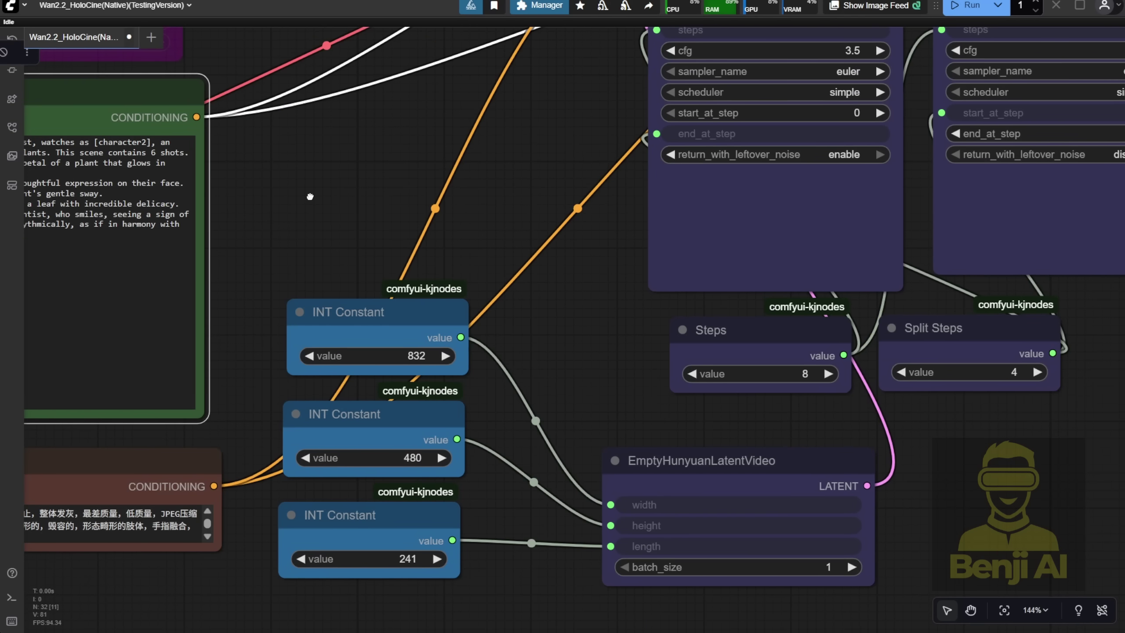
{"action": "scroll", "coordinate": [311, 196], "scroll_direction": "down", "scroll_amount": 2}
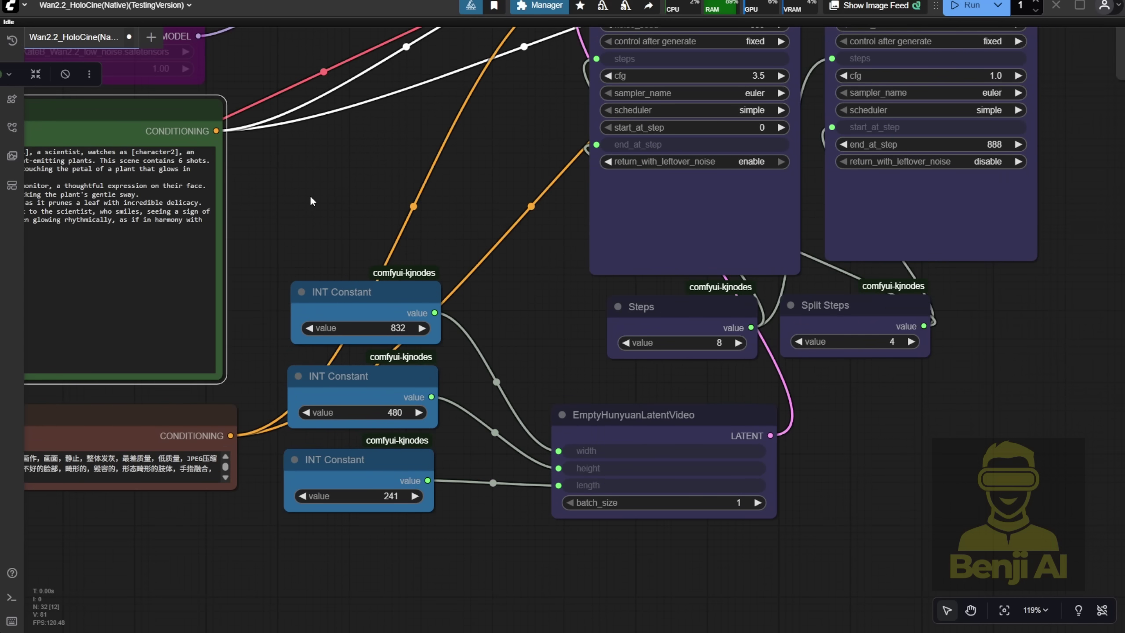
{"action": "left_click_drag", "start_coordinate": [474, 519], "coordinate": [346, 345]}
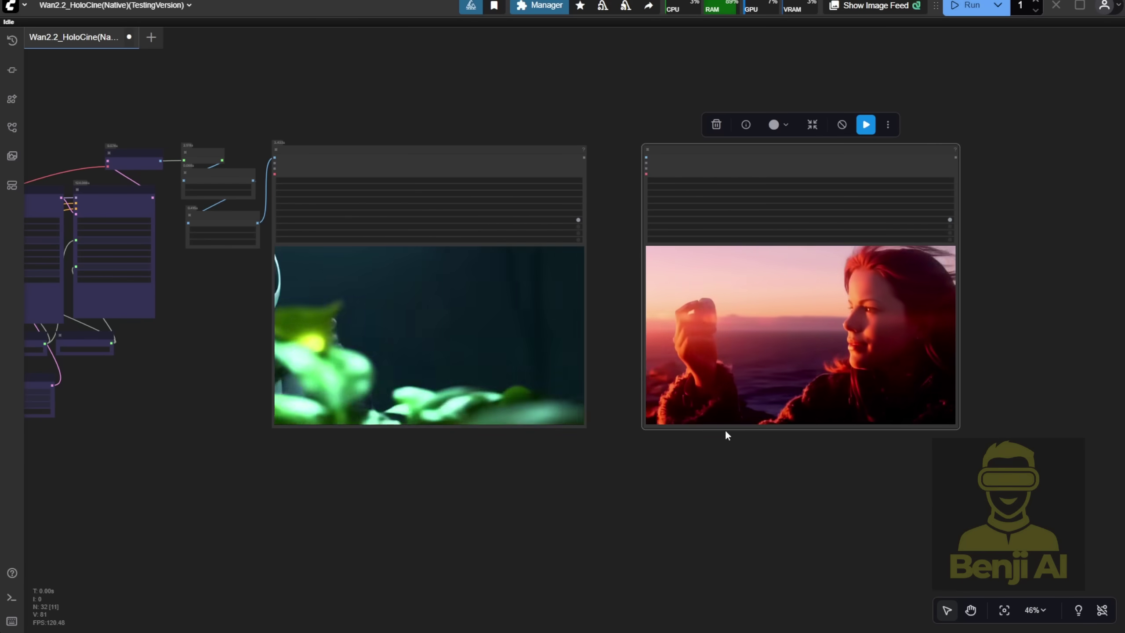
{"action": "scroll", "coordinate": [424, 293], "scroll_direction": "up", "scroll_amount": 4}
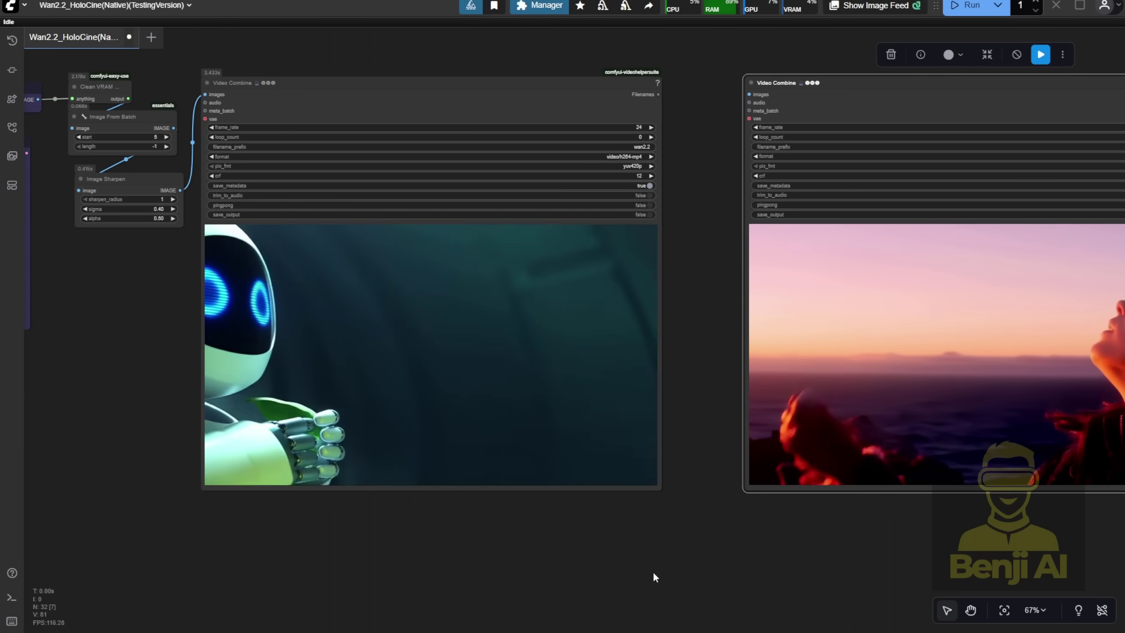
{"action": "left_click_drag", "start_coordinate": [653, 578], "coordinate": [414, 573]}
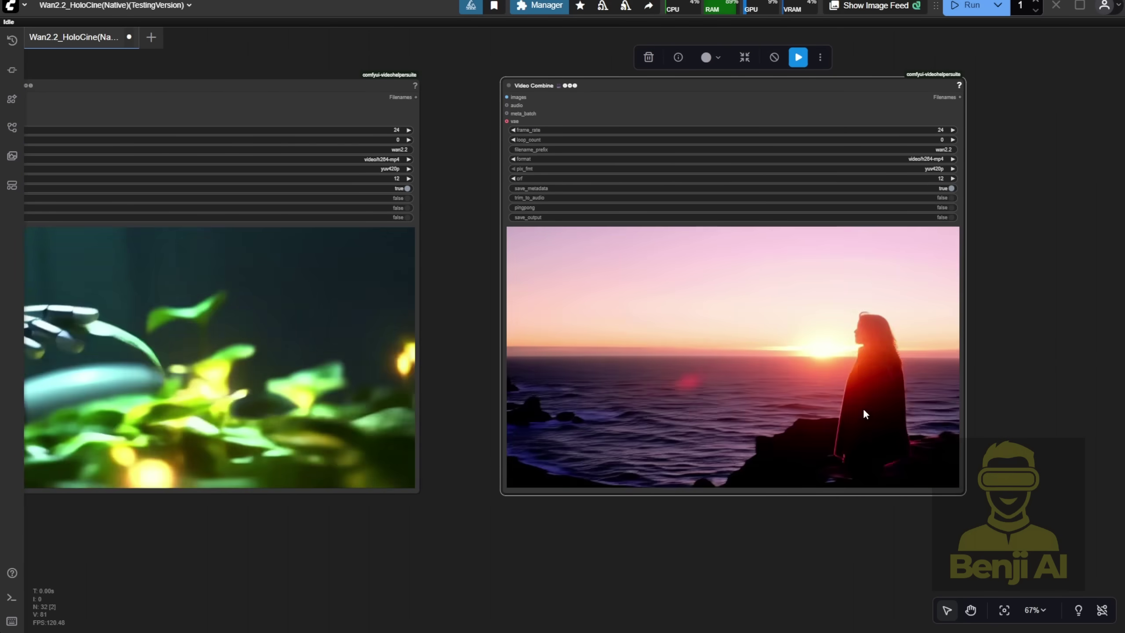
{"action": "scroll", "coordinate": [863, 409], "scroll_direction": "down", "scroll_amount": 2}
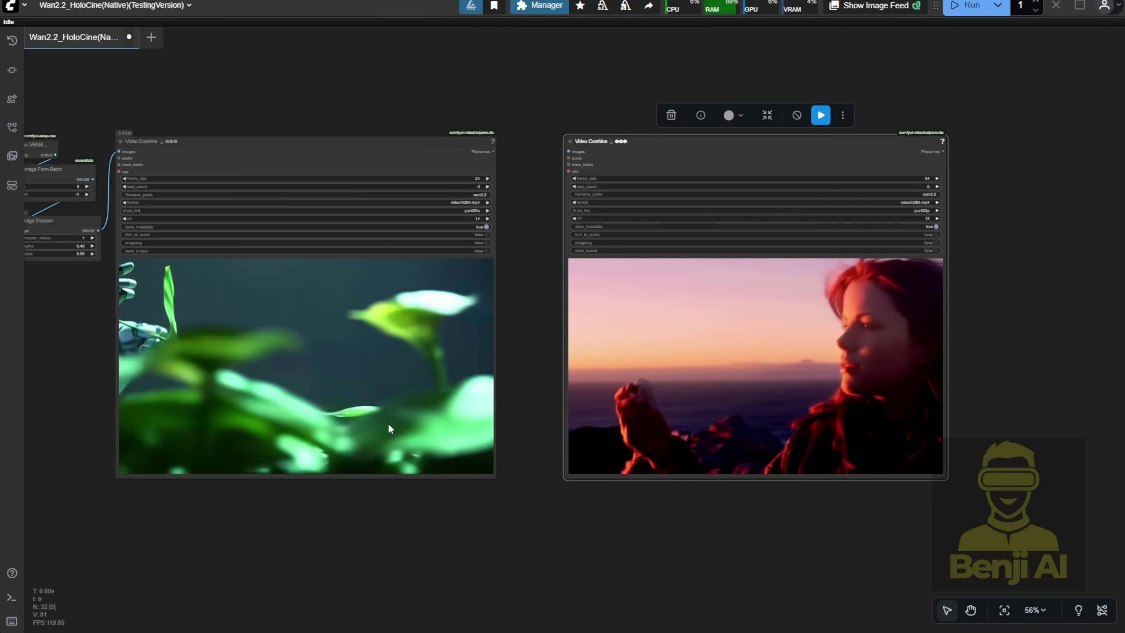
{"action": "left_click_drag", "start_coordinate": [541, 496], "coordinate": [626, 493]}
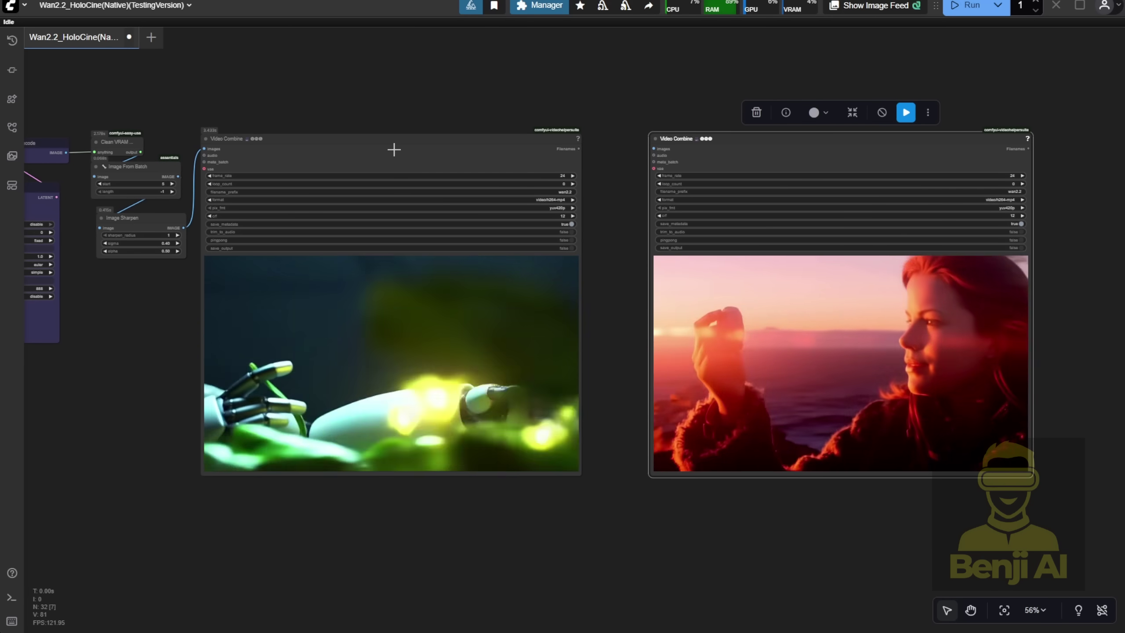
{"action": "left_click", "coordinate": [390, 151]}
{"action": "left_click_drag", "start_coordinate": [272, 81], "coordinate": [354, 77]}
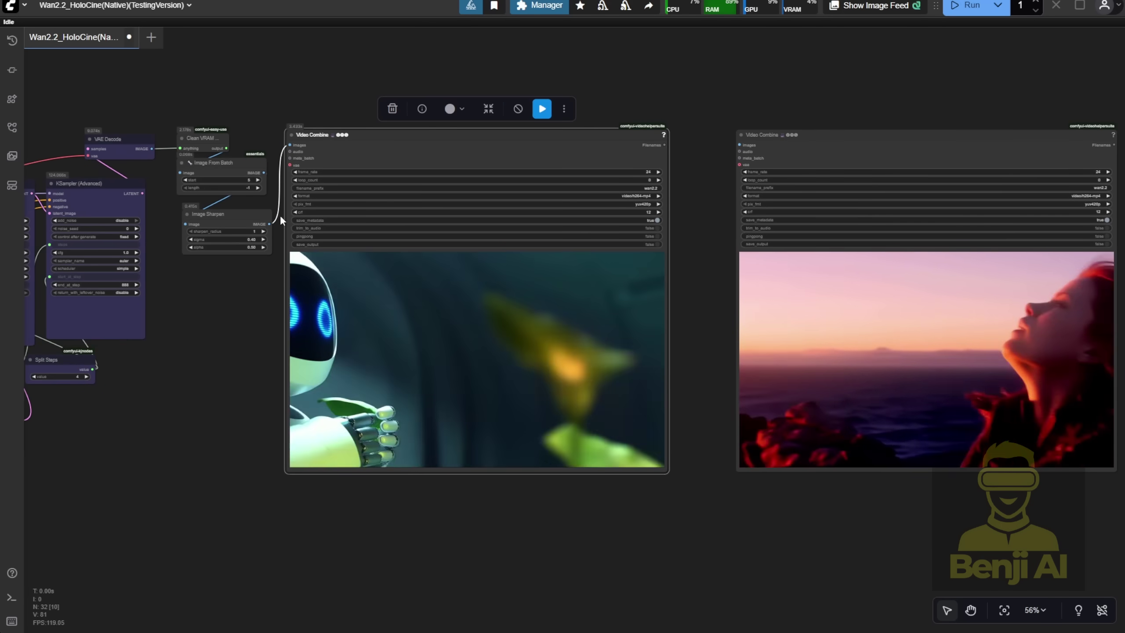
{"action": "scroll", "coordinate": [225, 355], "scroll_direction": "up", "scroll_amount": 3}
{"action": "scroll", "coordinate": [306, 349], "scroll_direction": "down", "scroll_amount": 3}
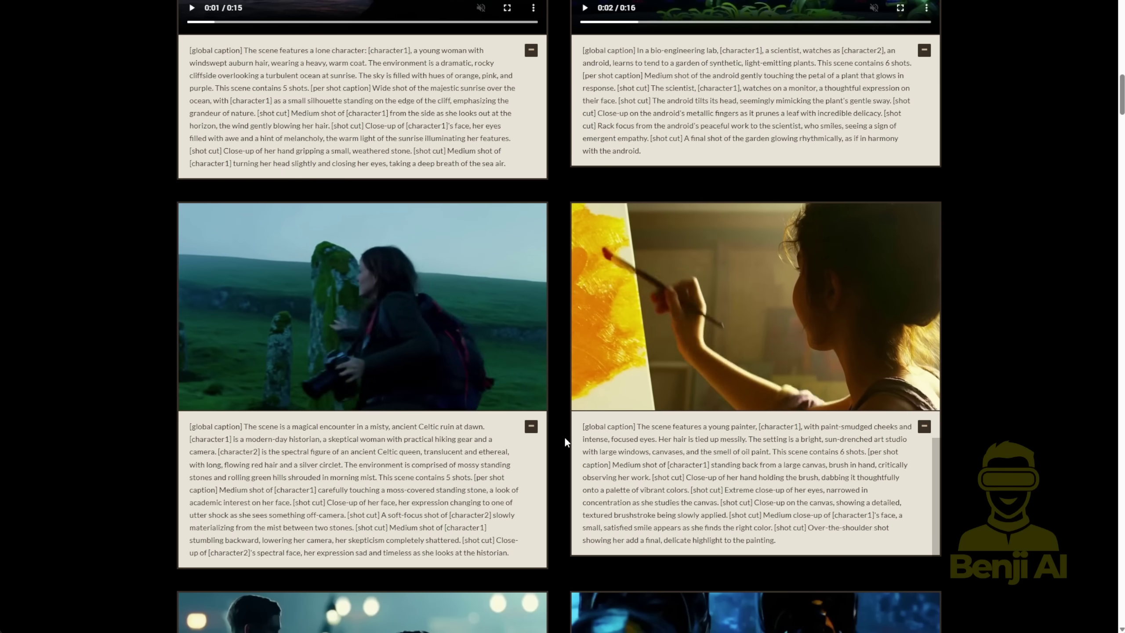
{"action": "scroll", "coordinate": [565, 436], "scroll_direction": "down", "scroll_amount": 10}
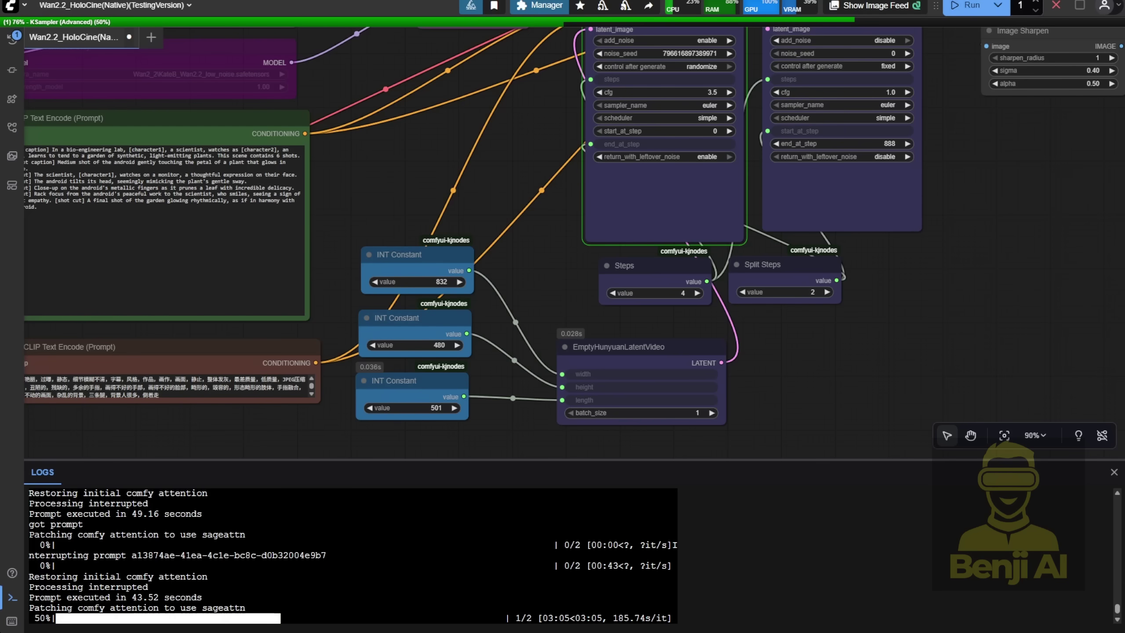
Step: Inspect the KSampler, Steps and 501-length INT Constant nodes while the render runs
{"action": "scroll", "coordinate": [536, 249], "scroll_direction": "down", "scroll_amount": 5}
{"action": "left_click_drag", "start_coordinate": [536, 249], "coordinate": [514, 347]}
{"action": "scroll", "coordinate": [515, 334], "scroll_direction": "up", "scroll_amount": 8}
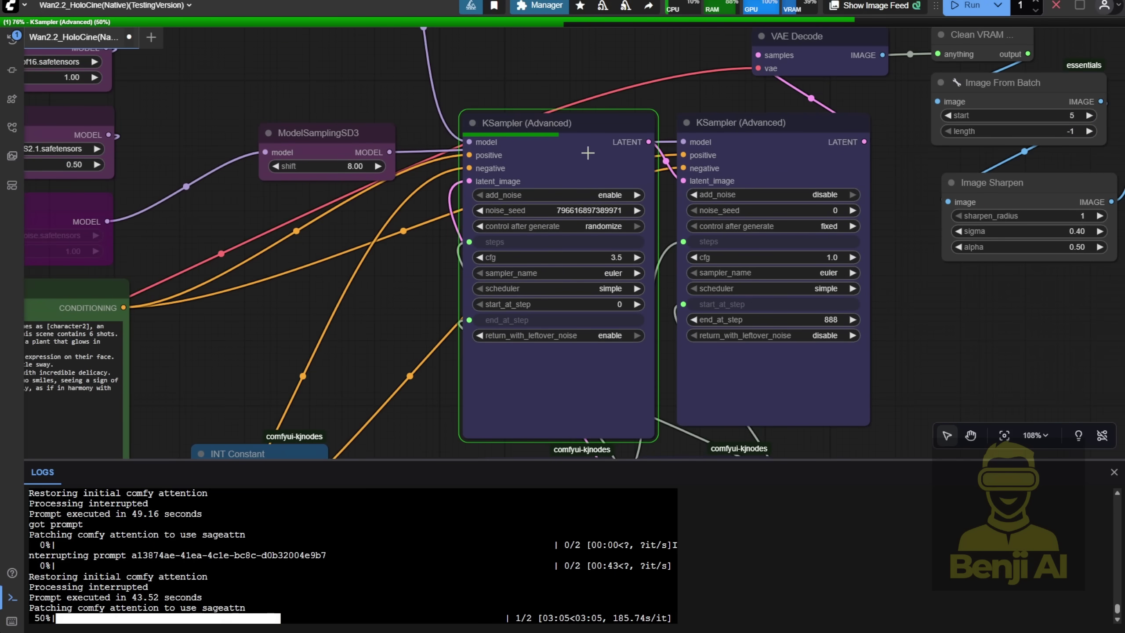
{"action": "left_click_drag", "start_coordinate": [395, 438], "coordinate": [541, 73]}
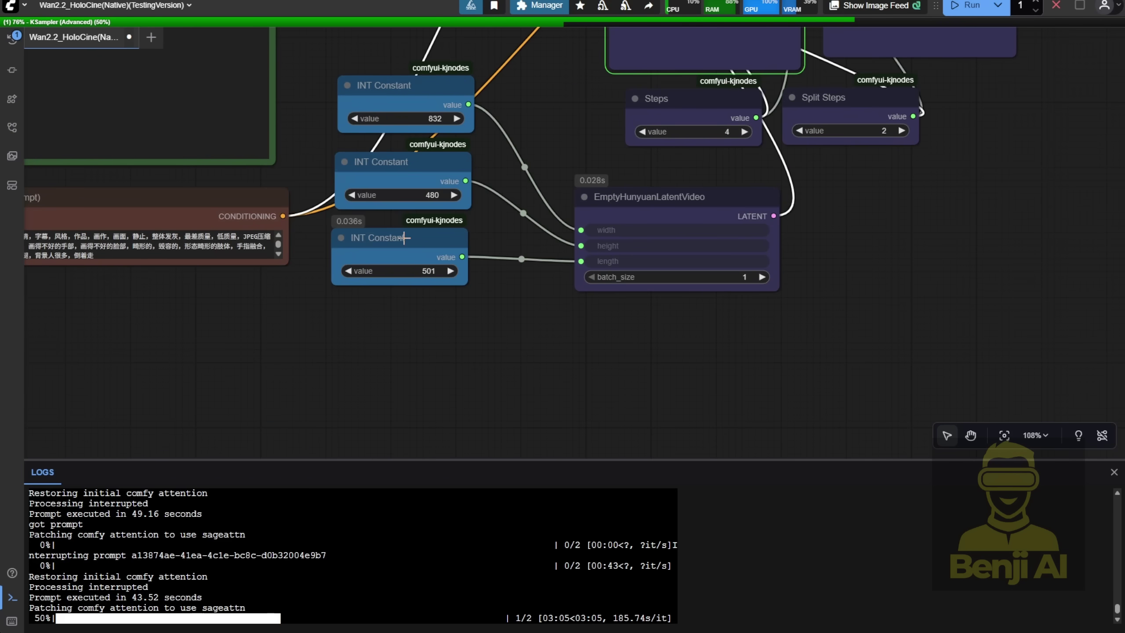
{"action": "left_click_drag", "start_coordinate": [588, 151], "coordinate": [314, 492]}
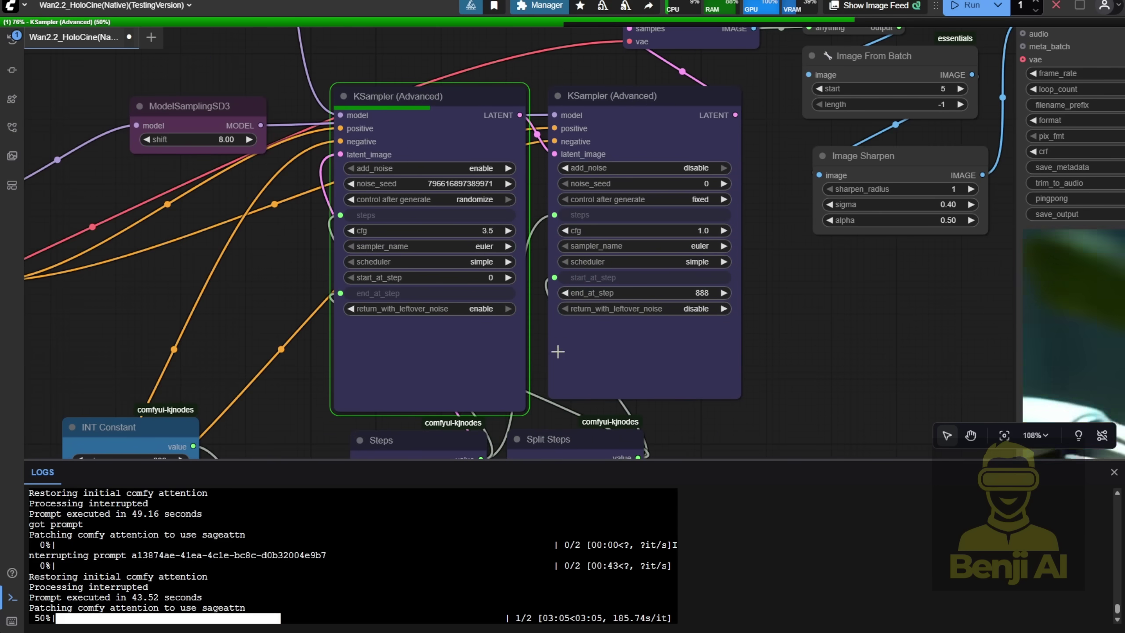